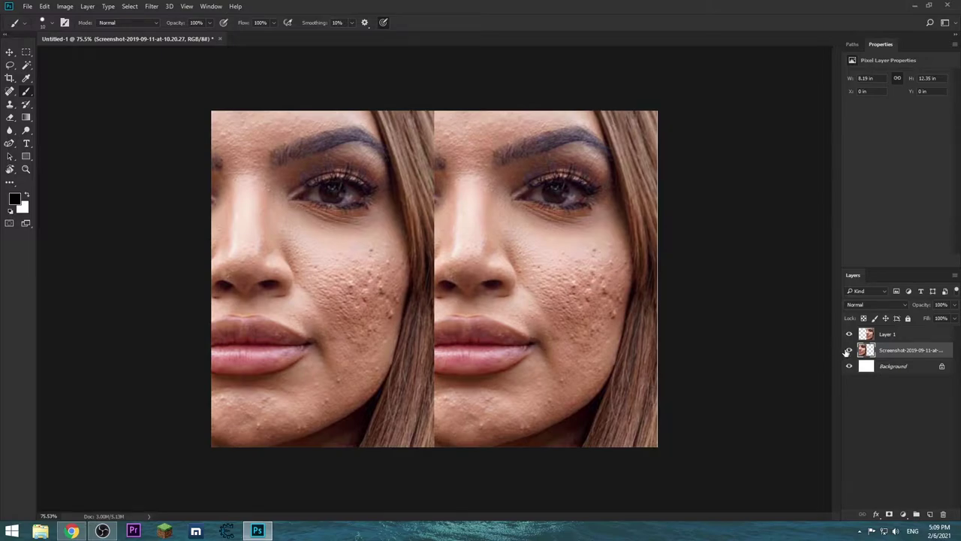
Compare the layers, choose the Content-Aware Spot Healing Brush, and zoom to about 122%.
click(849, 335)
click(848, 335)
right_click(8, 92)
click(94, 91)
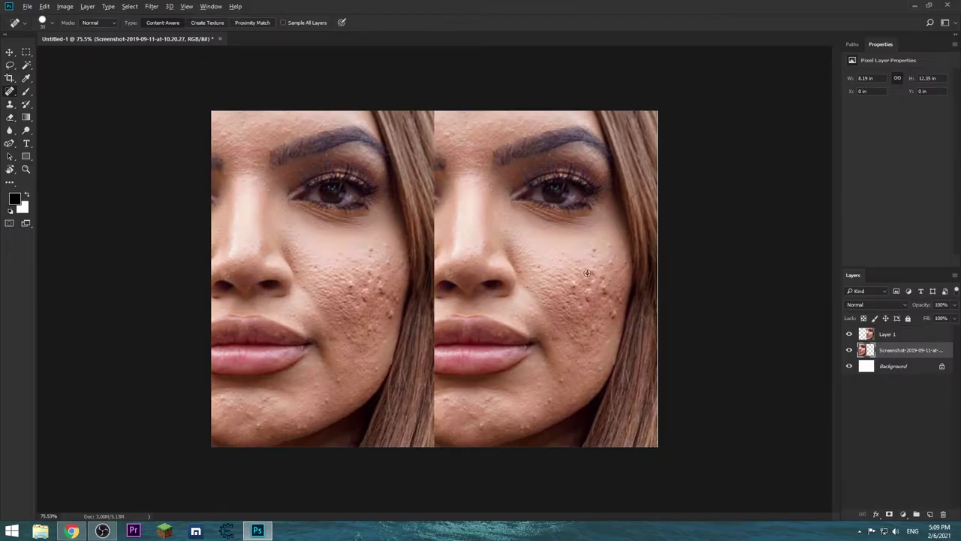
scroll(587, 272, up, 3)
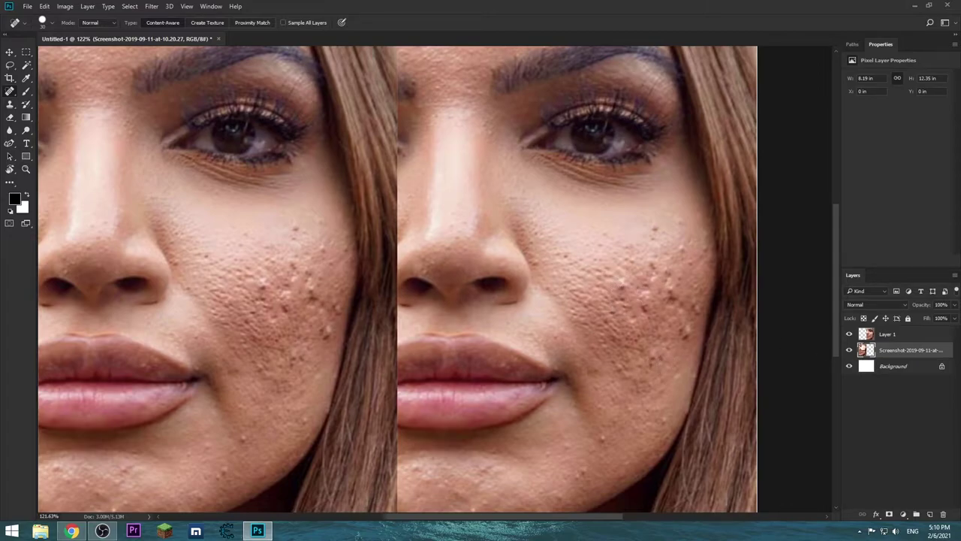
On Layer 1, heal the blemishes and acne patches across the right cheek.
click(886, 334)
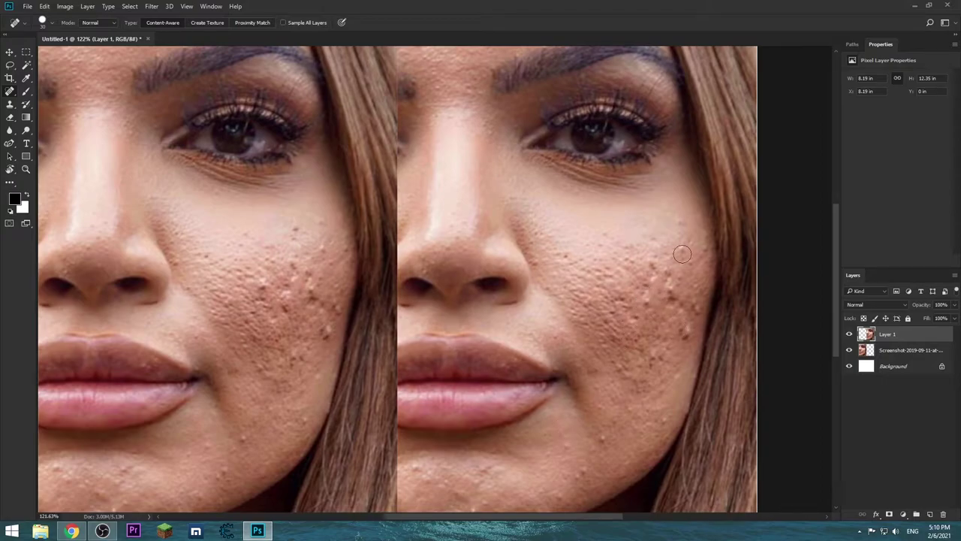
click(685, 335)
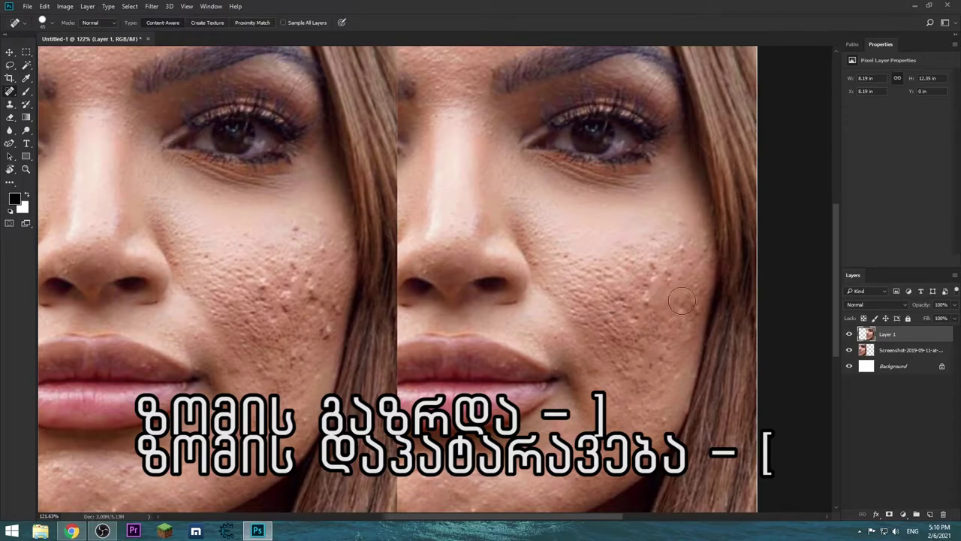
click(668, 275)
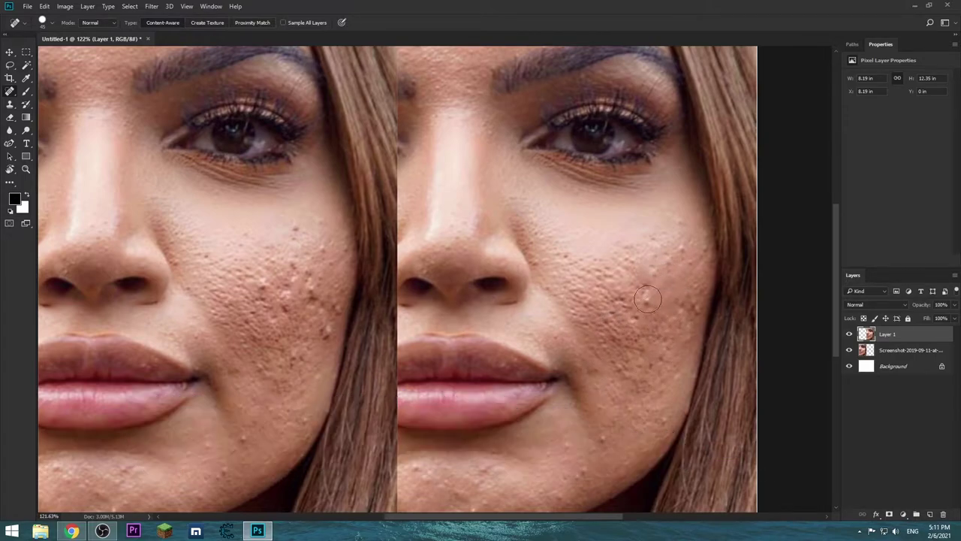
click(648, 256)
drag(612, 254, 607, 311)
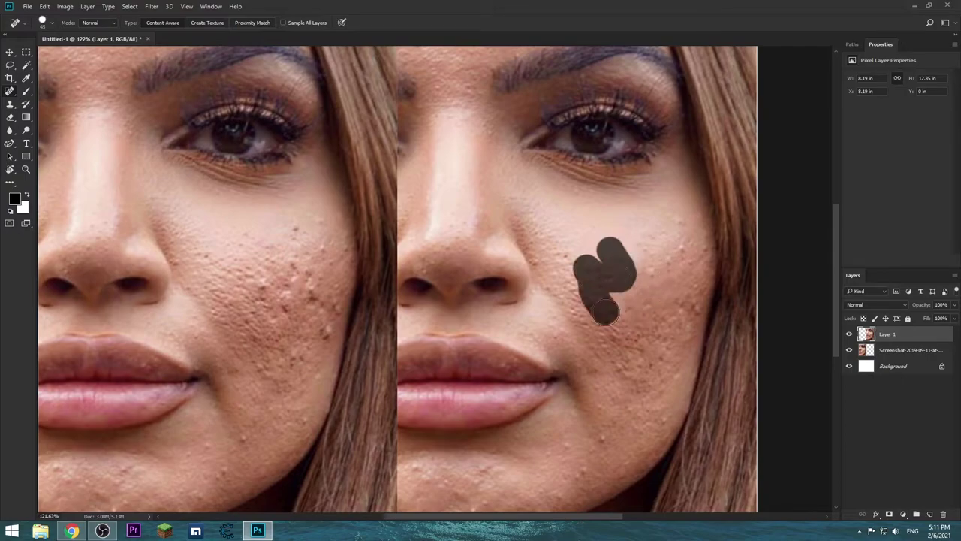
mouse_move(635, 349)
mouse_down()
mouse_move(665, 277)
mouse_move(638, 249)
mouse_up()
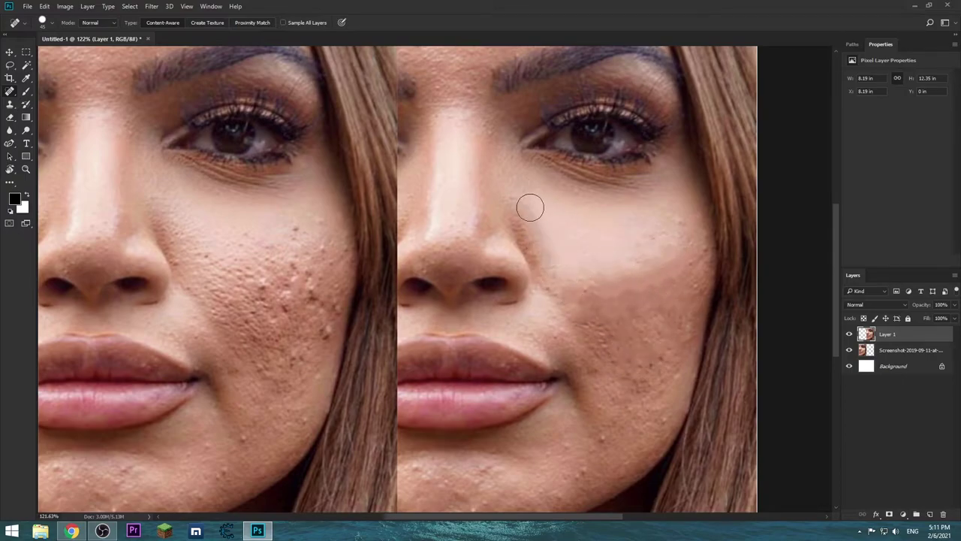
scroll(639, 321, down, 2)
click(640, 321)
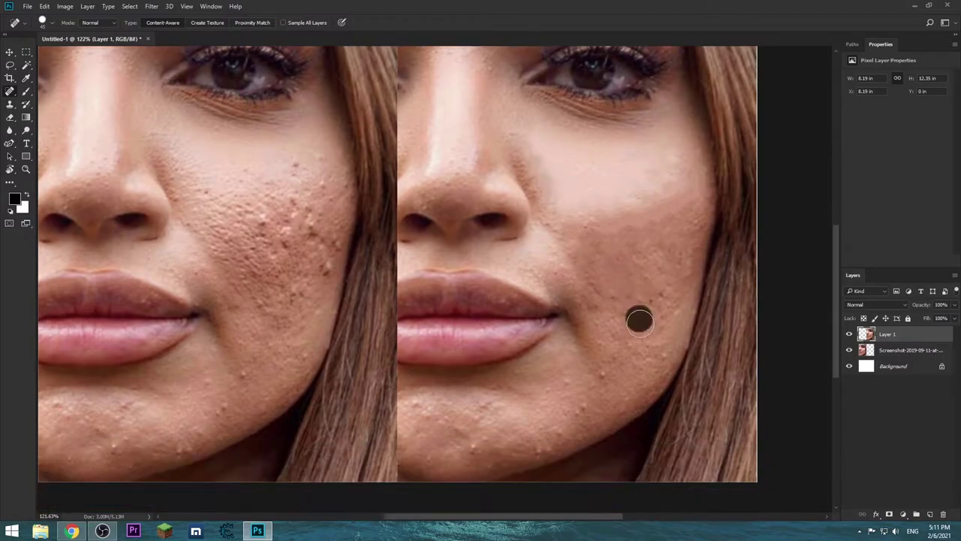
drag(609, 221, 687, 225)
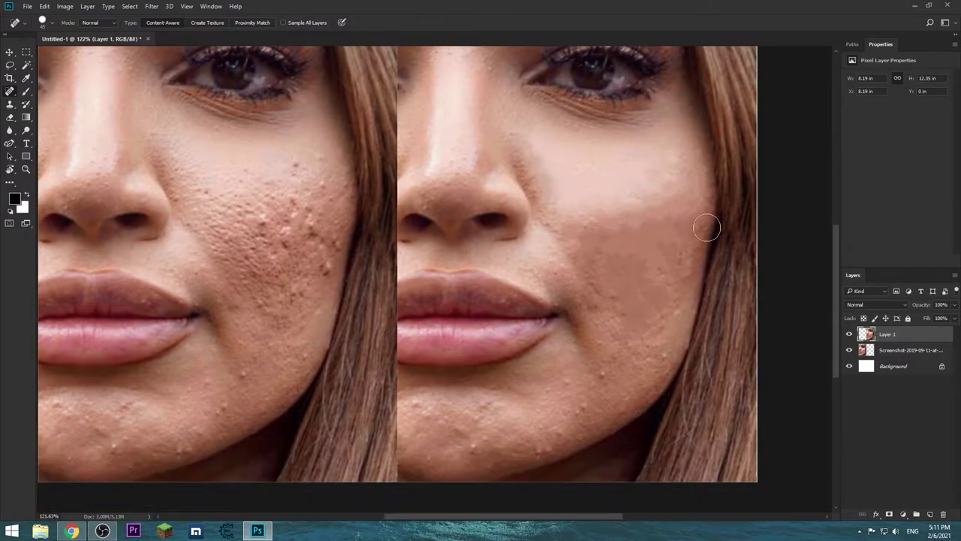
Heal remaining spots on the lower cheek, chin, beside the nose and near the eye.
click(575, 412)
click(434, 454)
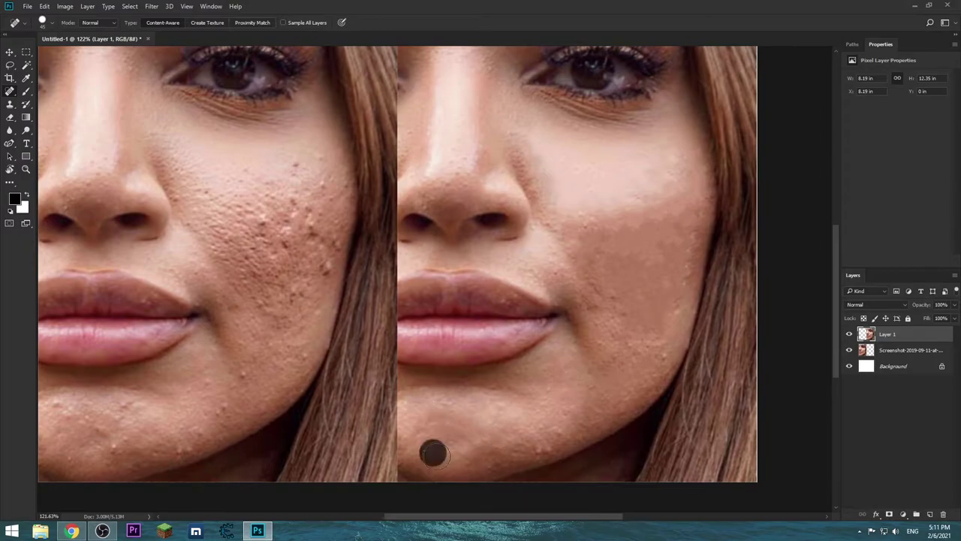
click(543, 437)
click(628, 345)
click(658, 357)
click(692, 208)
click(450, 181)
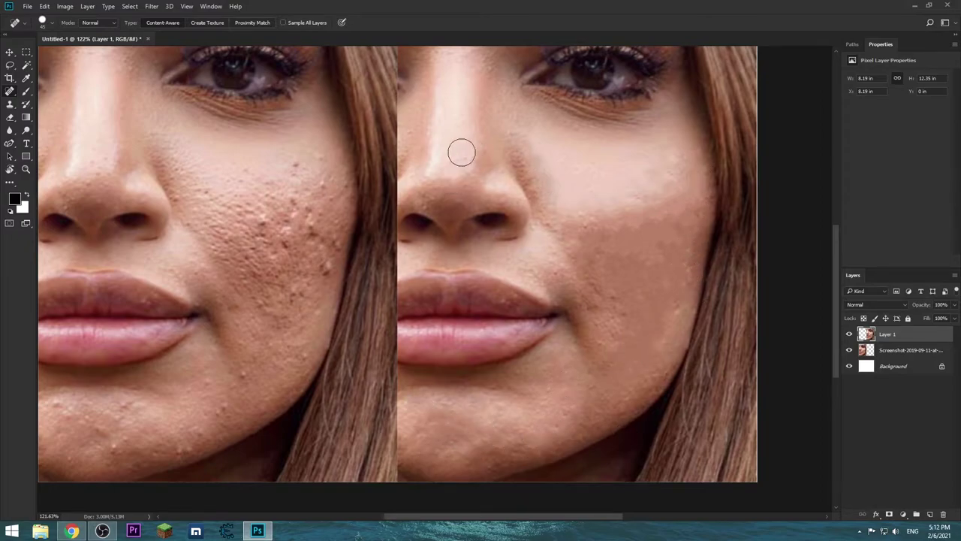
click(504, 63)
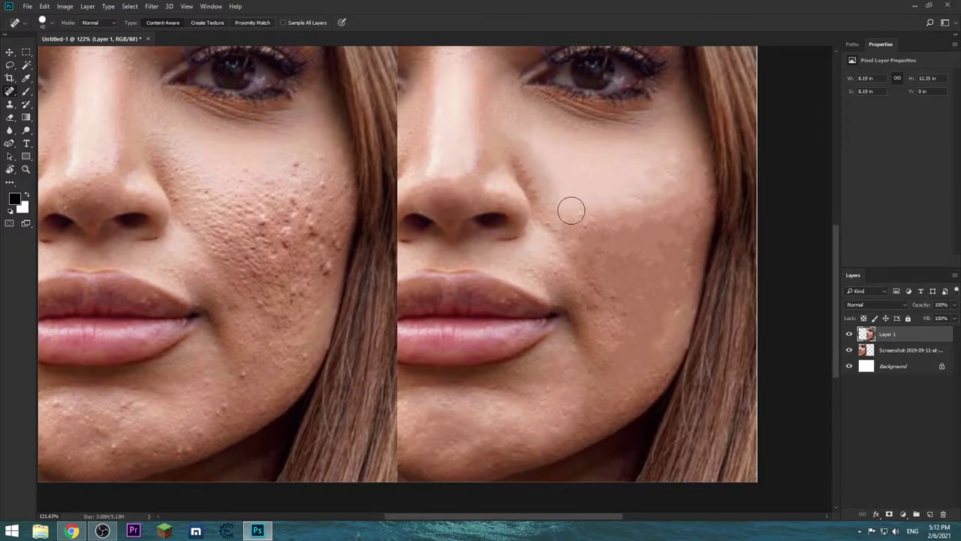
click(525, 382)
click(515, 448)
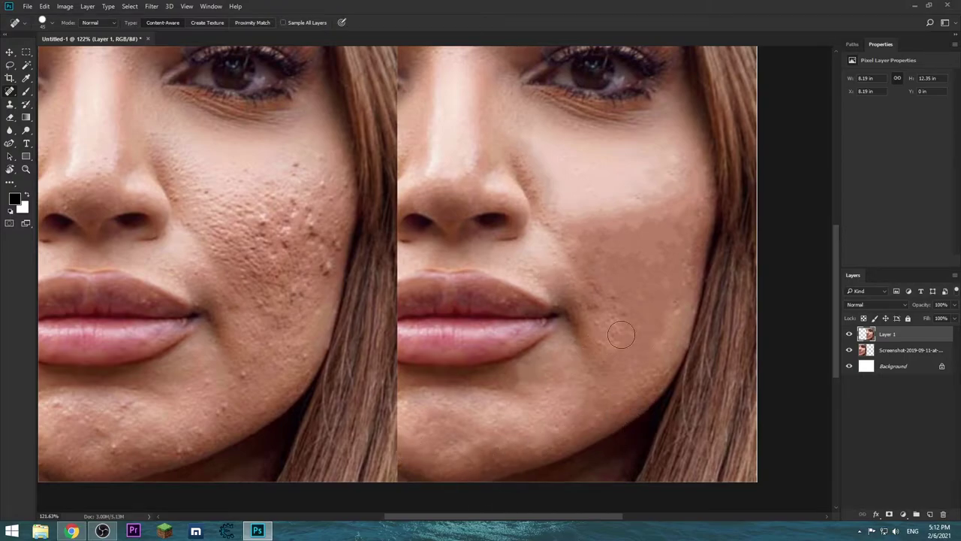
Heal the spot between the brows and a last spot on the right cheek.
scroll(687, 236, up, 3)
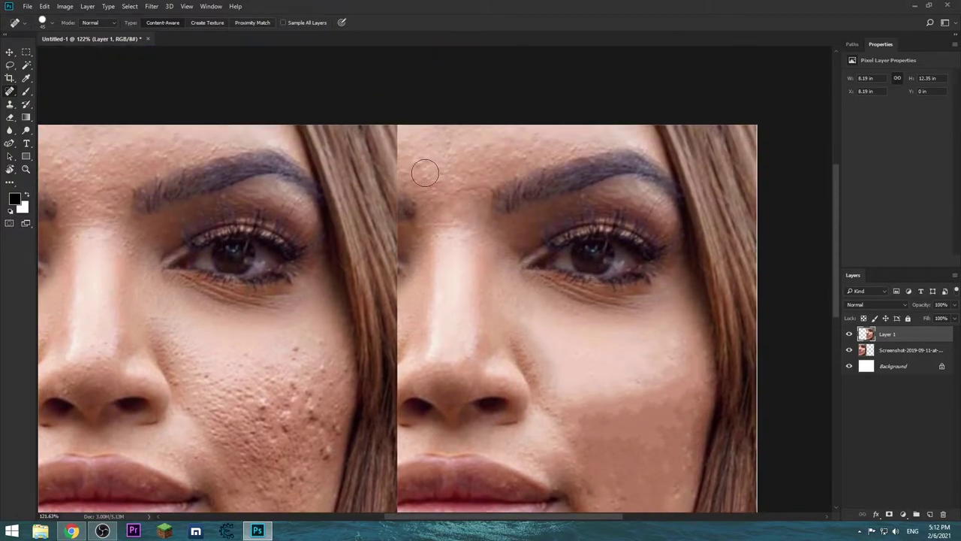
drag(423, 168, 504, 135)
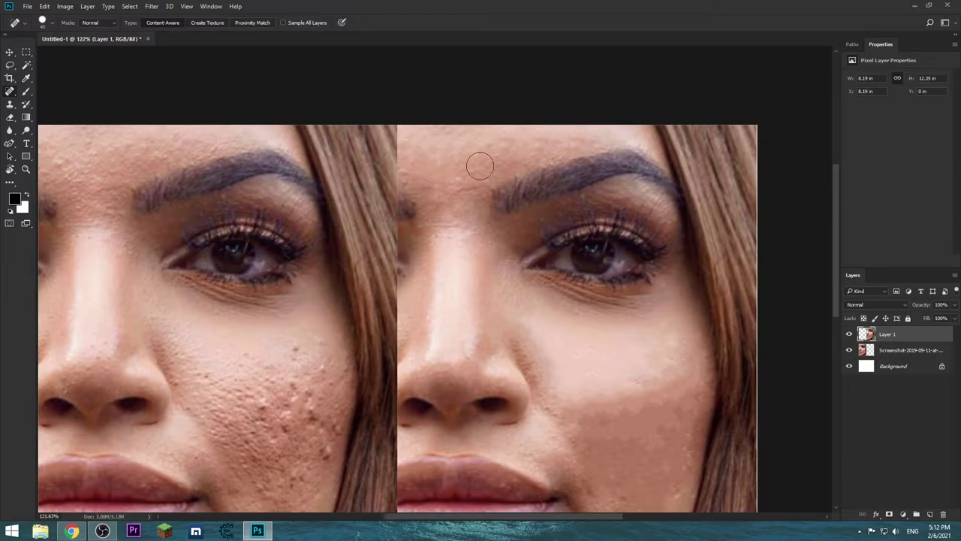
scroll(679, 311, down, 3)
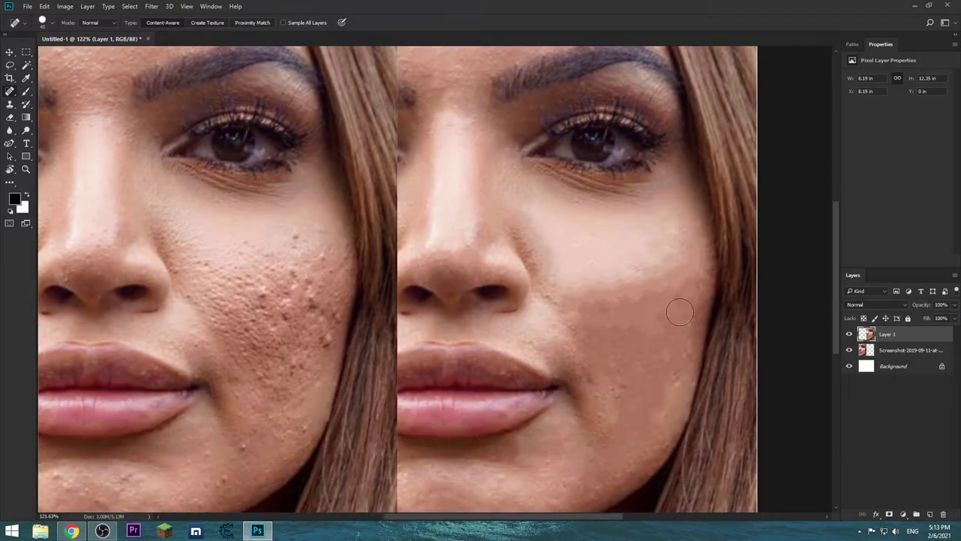
scroll(613, 428, up, 3)
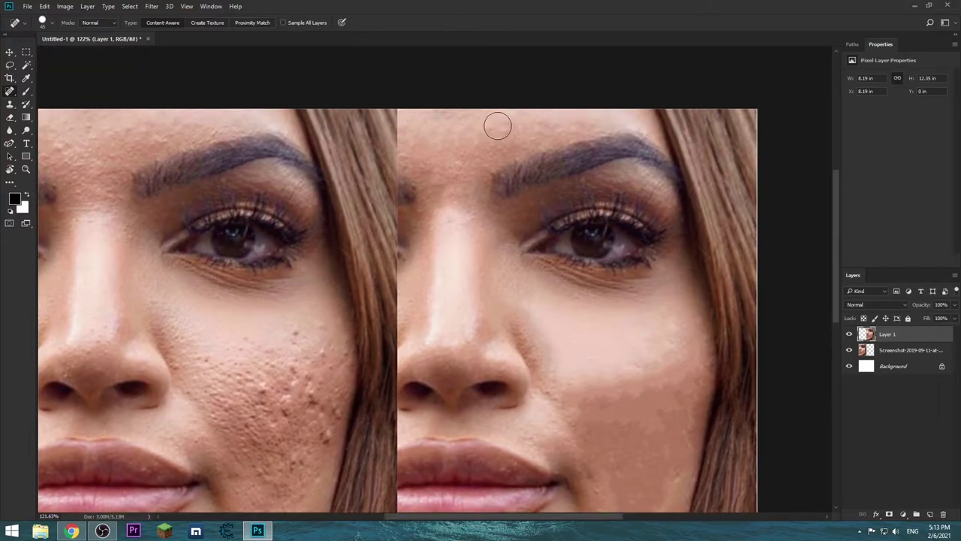
click(455, 168)
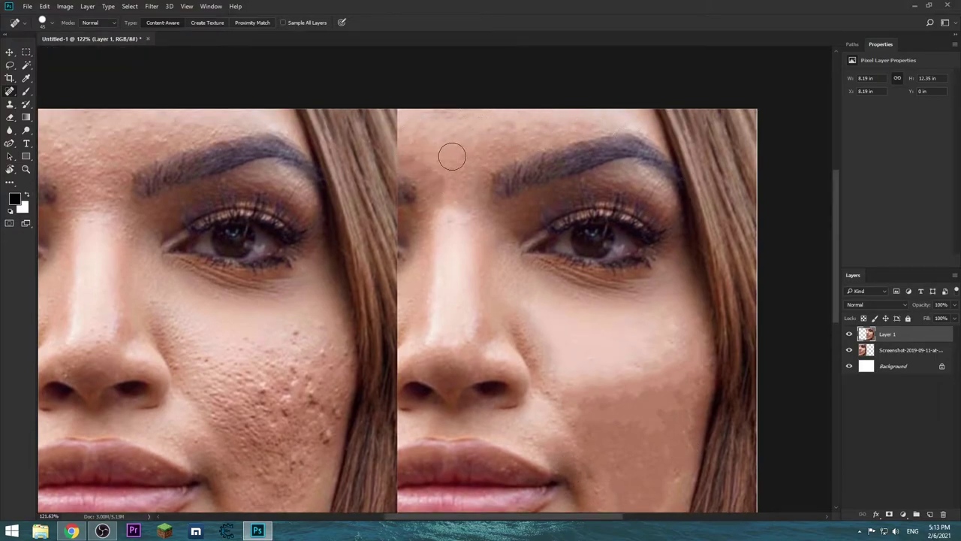
scroll(564, 120, down, 3)
scroll(661, 221, down, 3)
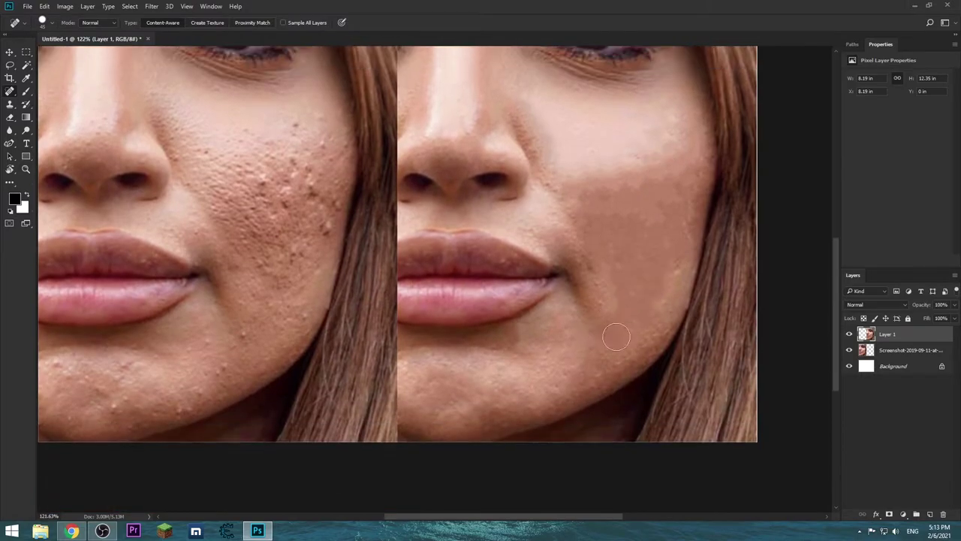
click(633, 348)
Zoom out to review the image, then reselect Spot Healing and zoom to 338% on the jaw.
key(z)
alt+click(622, 253)
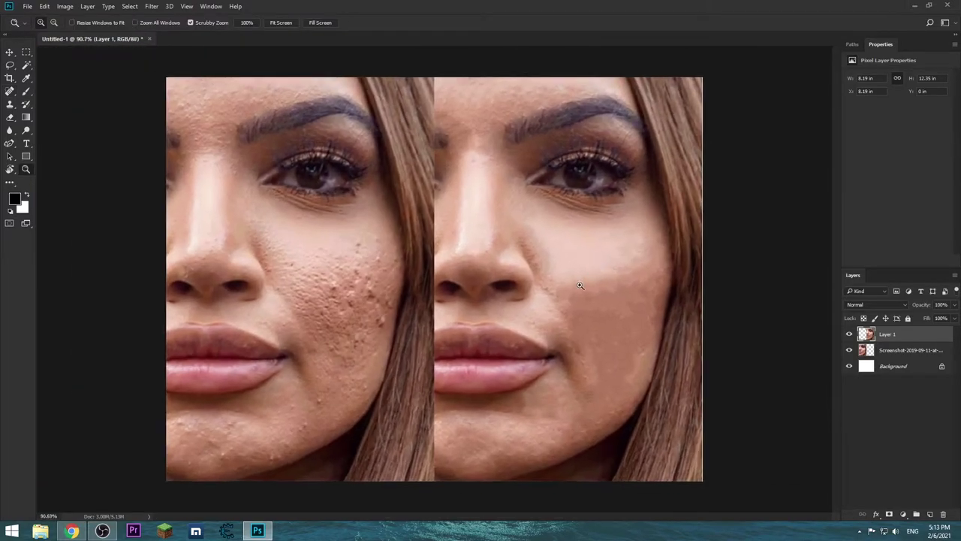
right_click(9, 91)
click(60, 93)
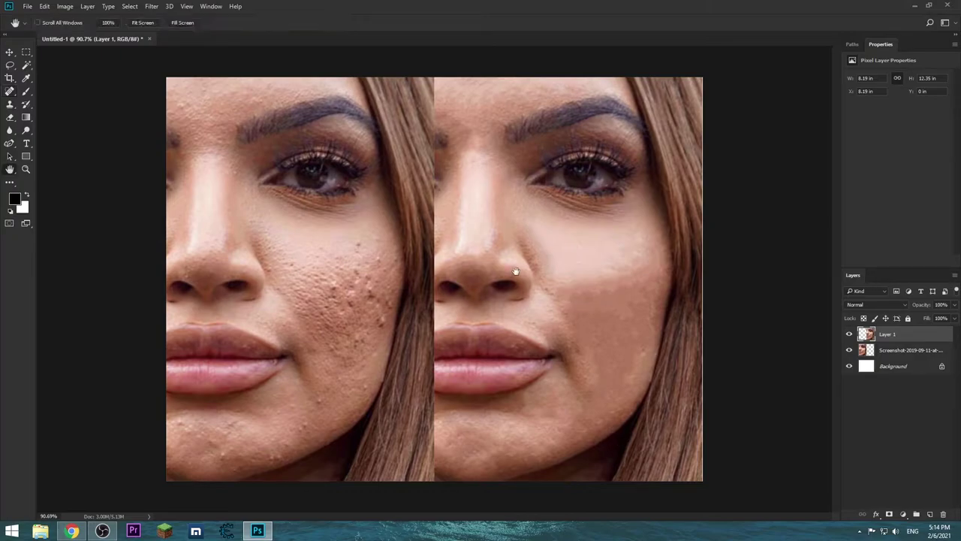
drag(532, 252, 433, 263)
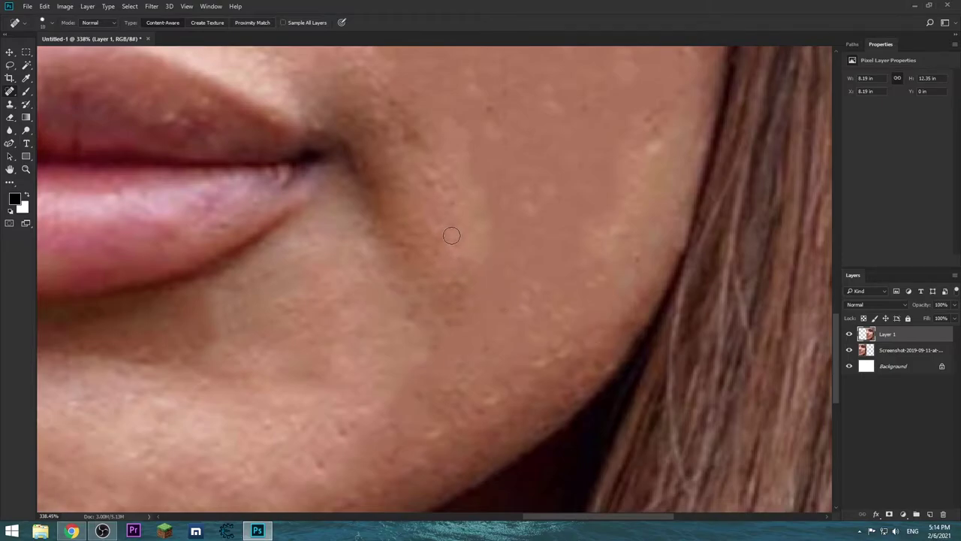
Heal the spot beside the lip corner and pan around the zoomed cheek.
click(451, 236)
scroll(450, 293, up, 2)
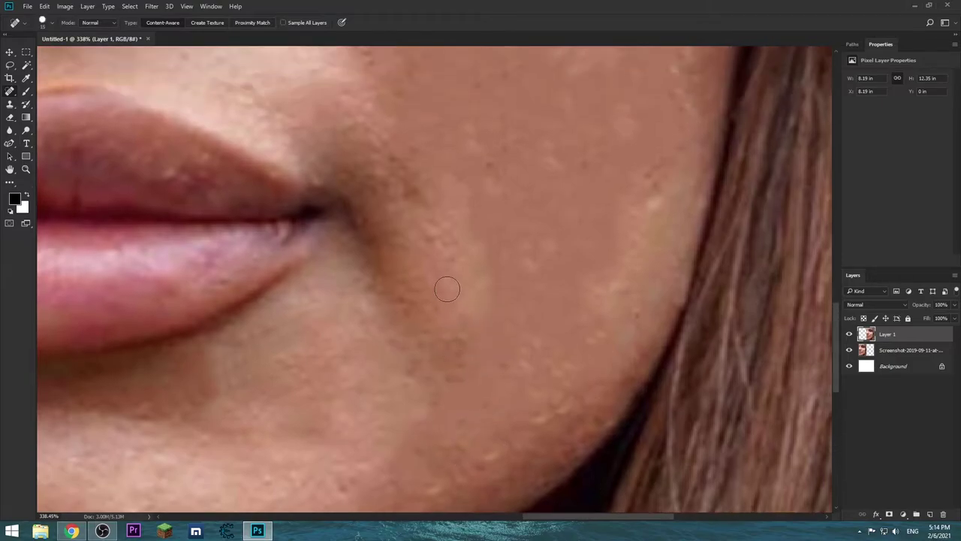
scroll(463, 273, up, 2)
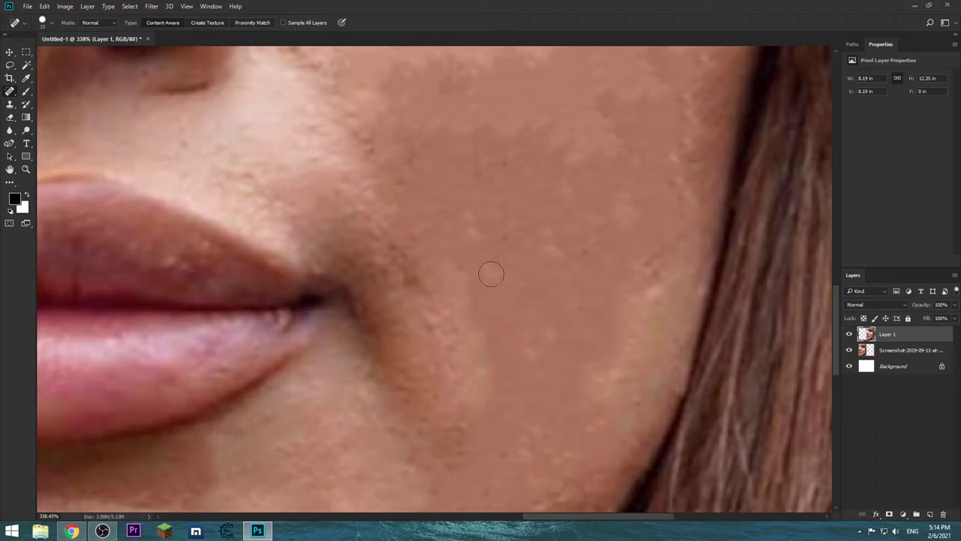
scroll(571, 353, up, 1)
scroll(382, 278, up, 2)
scroll(322, 393, down, 10)
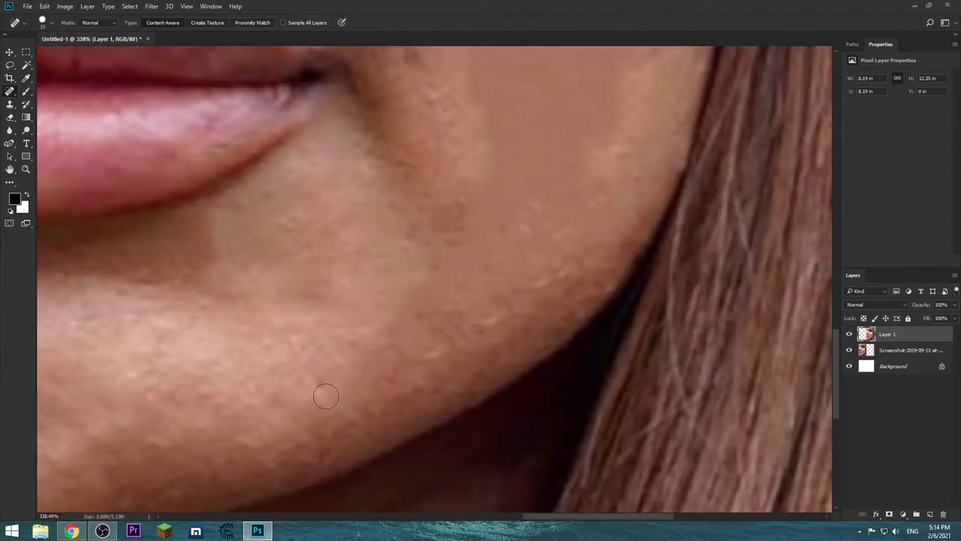
scroll(465, 296, down, 2)
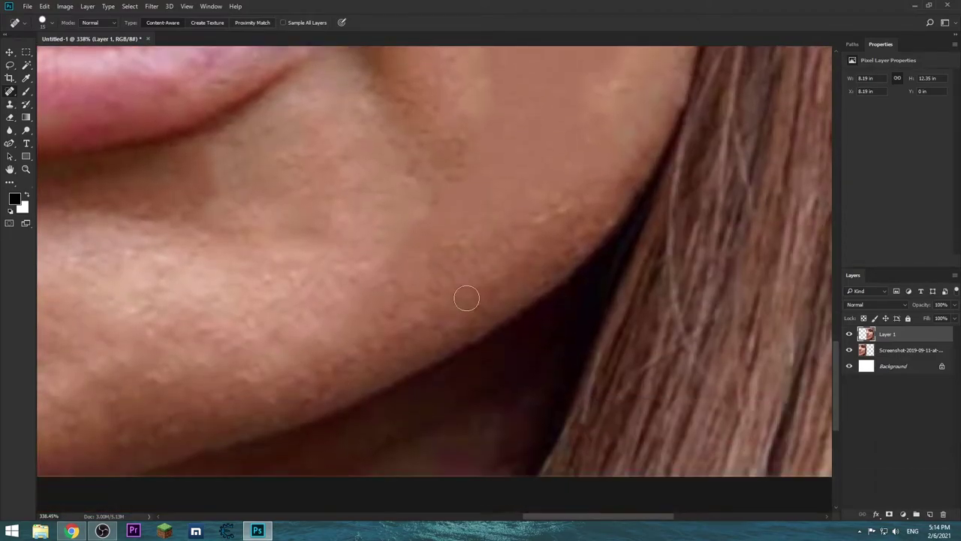
scroll(465, 296, left, 5)
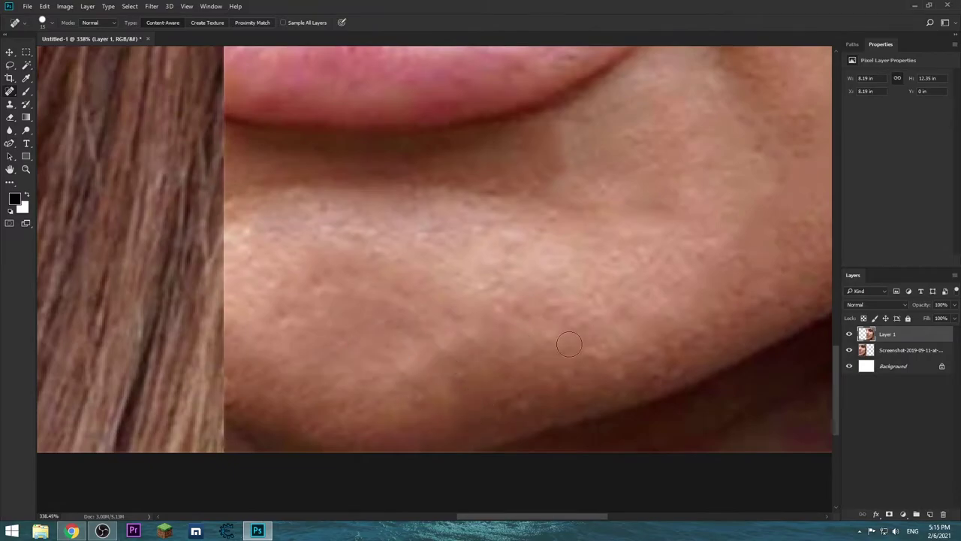
scroll(563, 330, up, 1)
Enlarge the healing brush and pan across the cheek beside the nose for remaining acne.
key(bracketright)
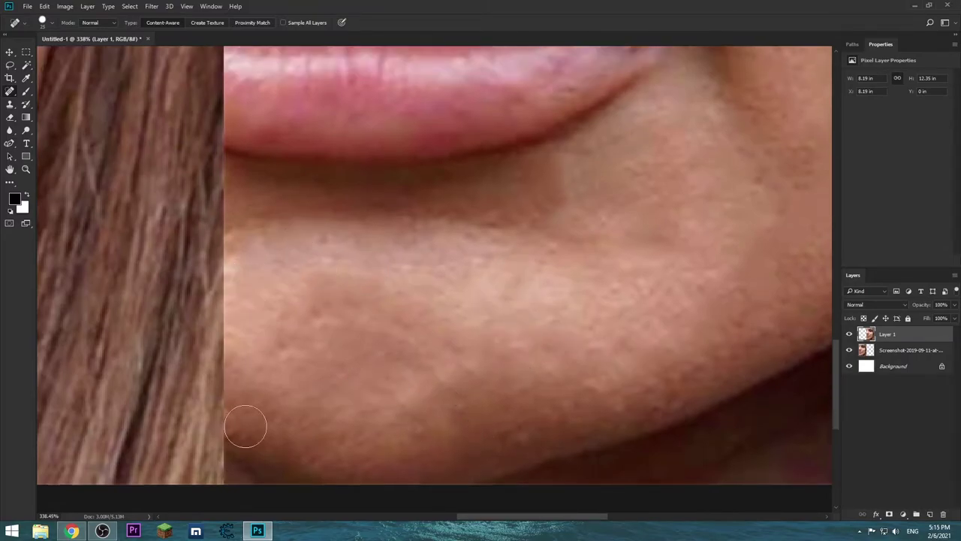
scroll(554, 316, down, 1)
scroll(554, 315, right, 5)
scroll(258, 322, left, 1)
scroll(257, 322, up, 2)
scroll(408, 265, up, 2)
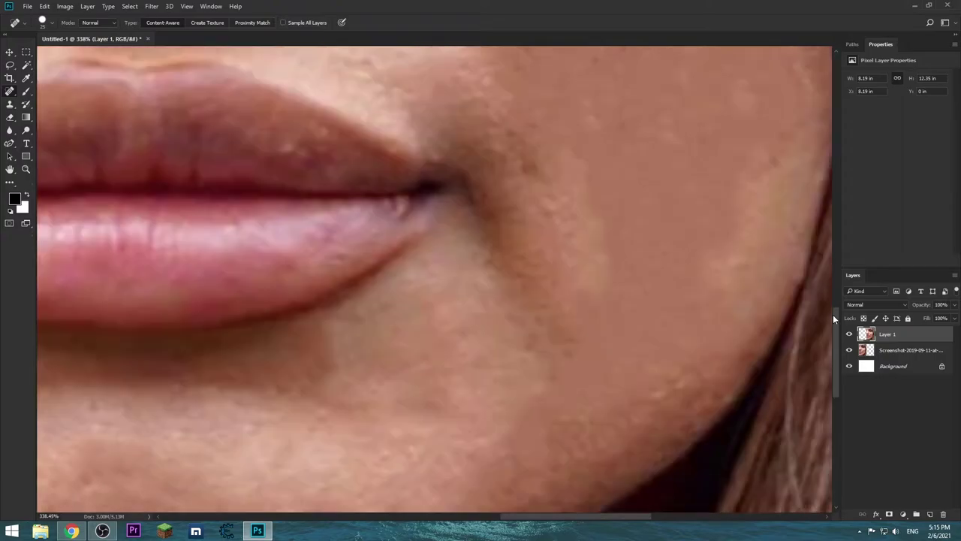
scroll(489, 223, up, 1)
scroll(443, 247, up, 4)
scroll(405, 180, up, 4)
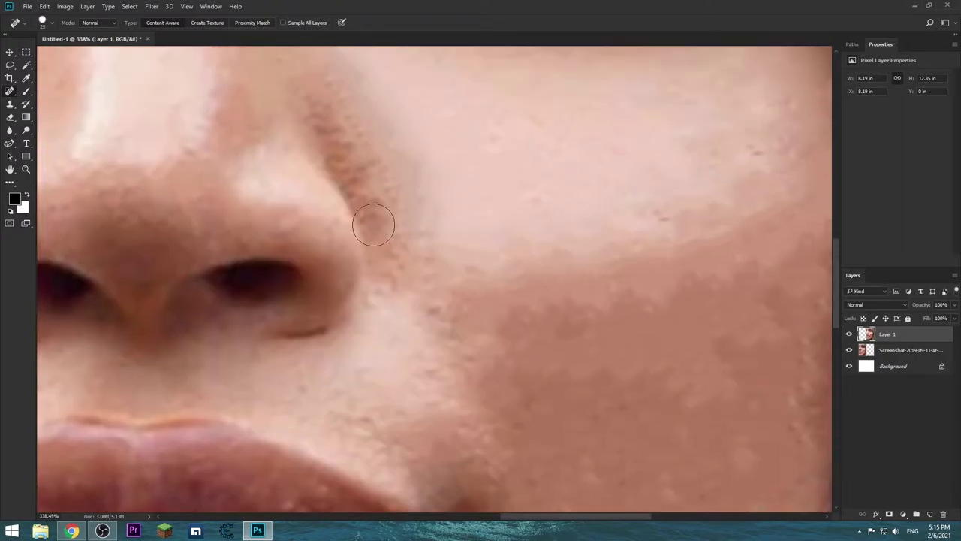
scroll(596, 371, up, 2)
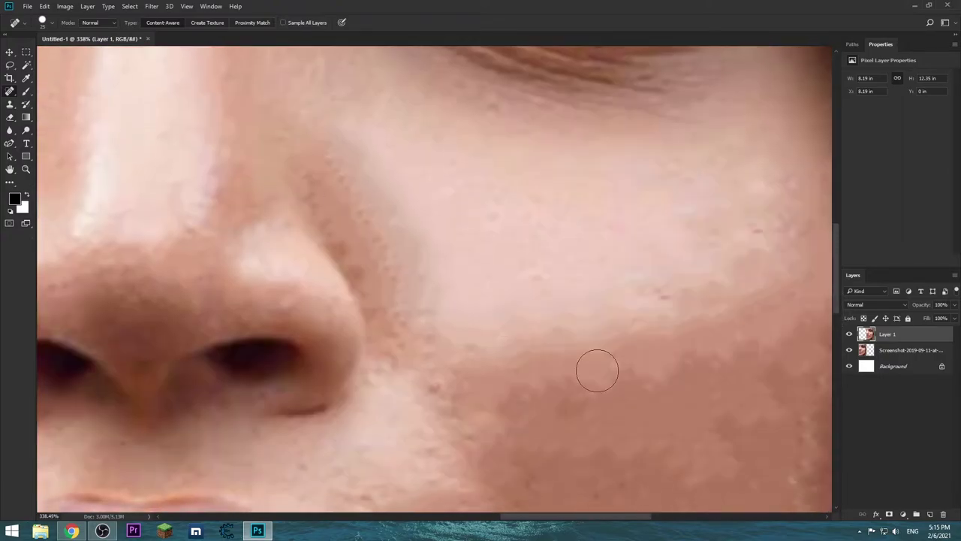
scroll(540, 518, right, 2)
scroll(425, 294, left, 6)
scroll(510, 515, up, 2)
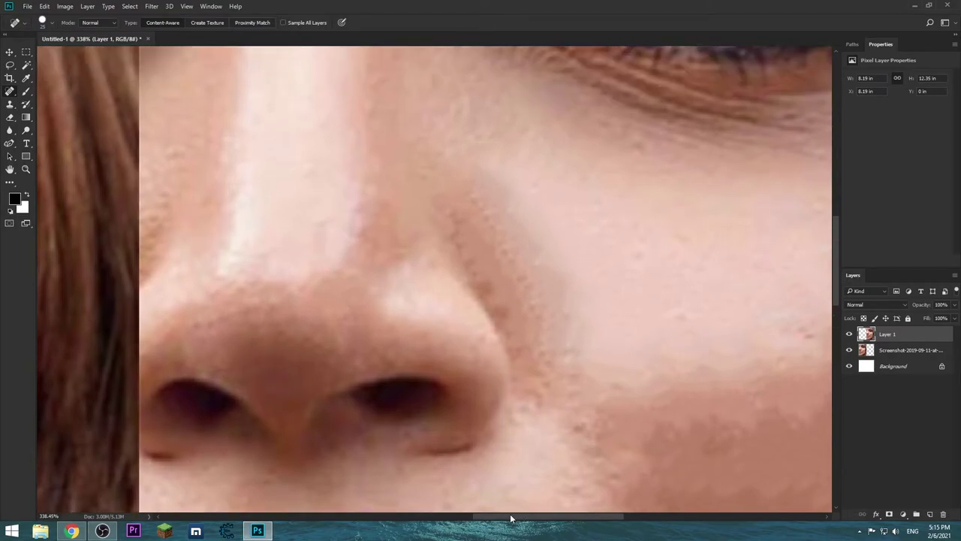
scroll(510, 515, right, 3)
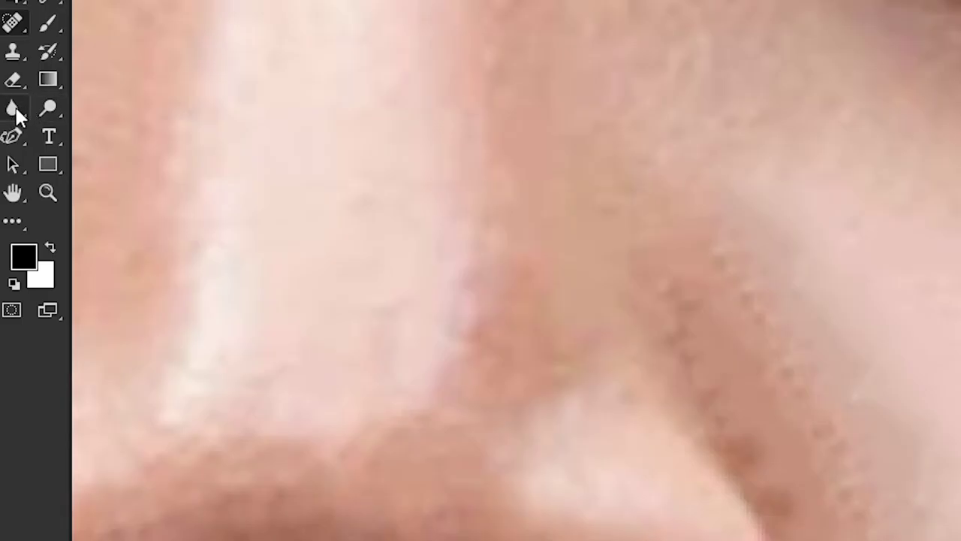
Blur the cheek skin beside the nose with the Blur tool at 50% strength.
click(15, 110)
click(100, 108)
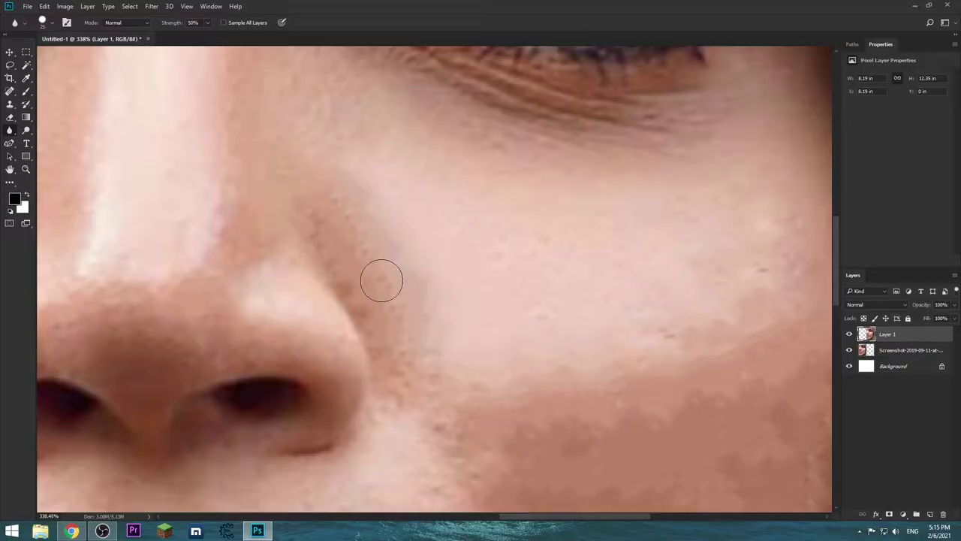
mouse_move(426, 231)
mouse_down()
mouse_move(433, 275)
mouse_move(369, 230)
mouse_move(489, 356)
mouse_up()
scroll(676, 372, down, 2)
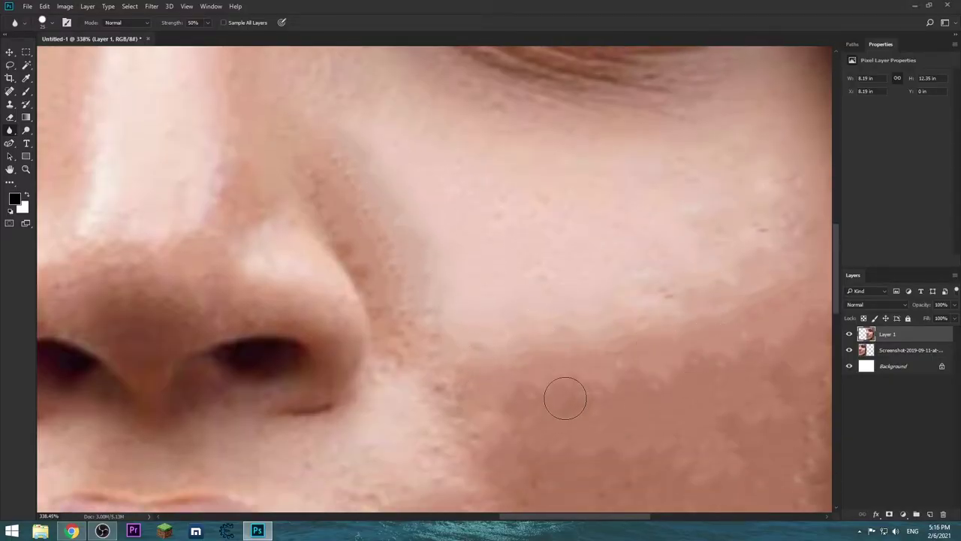
Enlarge the blur brush to 45 px and soften the forehead and cheek.
key(bracketright)
key(bracketright)
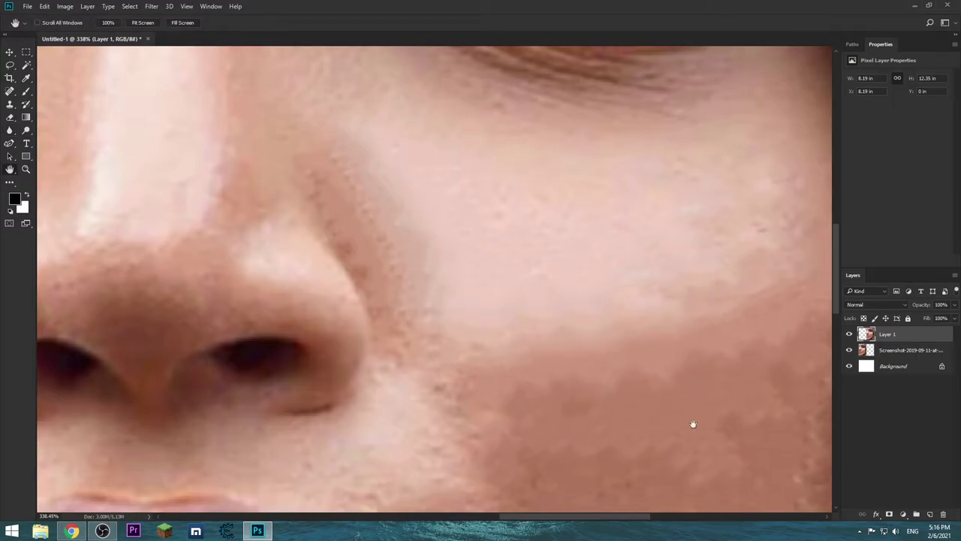
scroll(693, 421, down, 2)
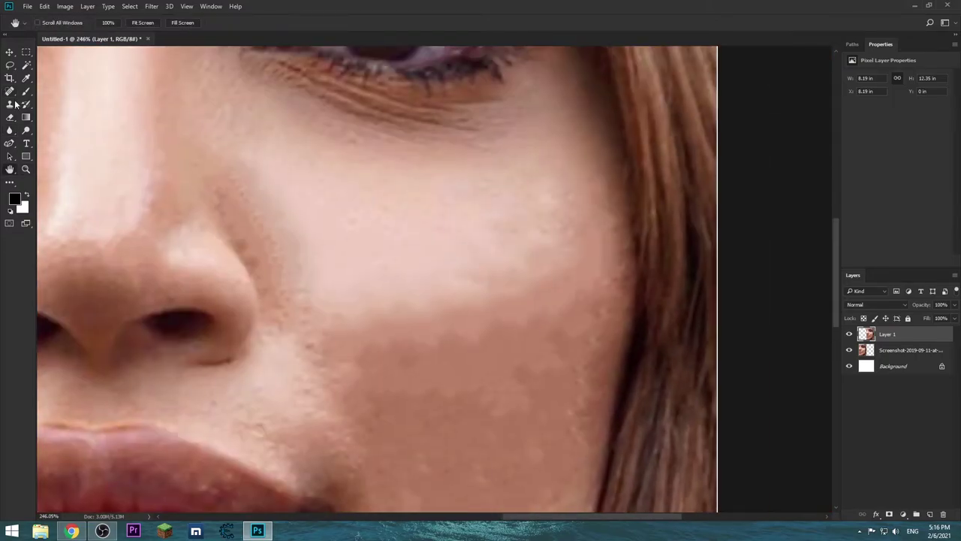
right_click(451, 336)
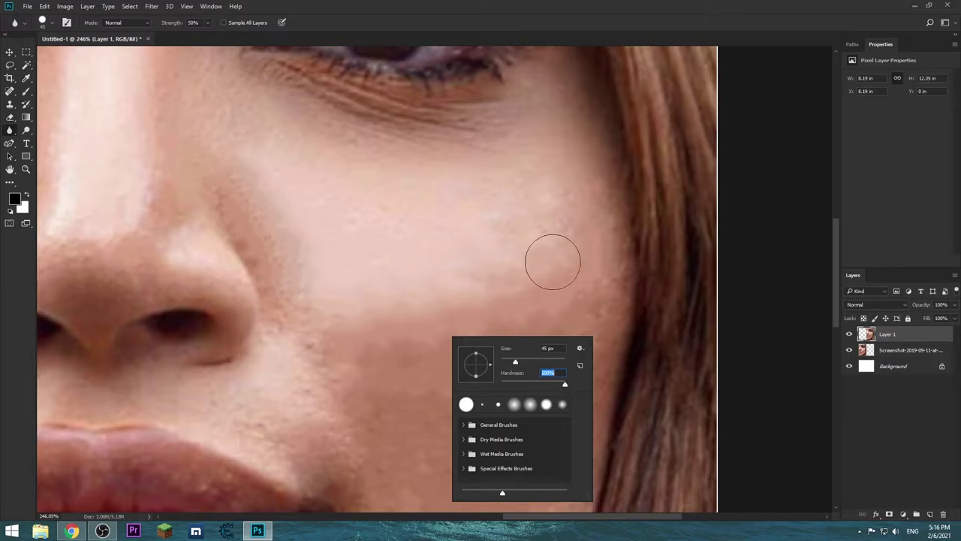
key(Return)
scroll(435, 393, down, 5)
scroll(472, 290, down, 4)
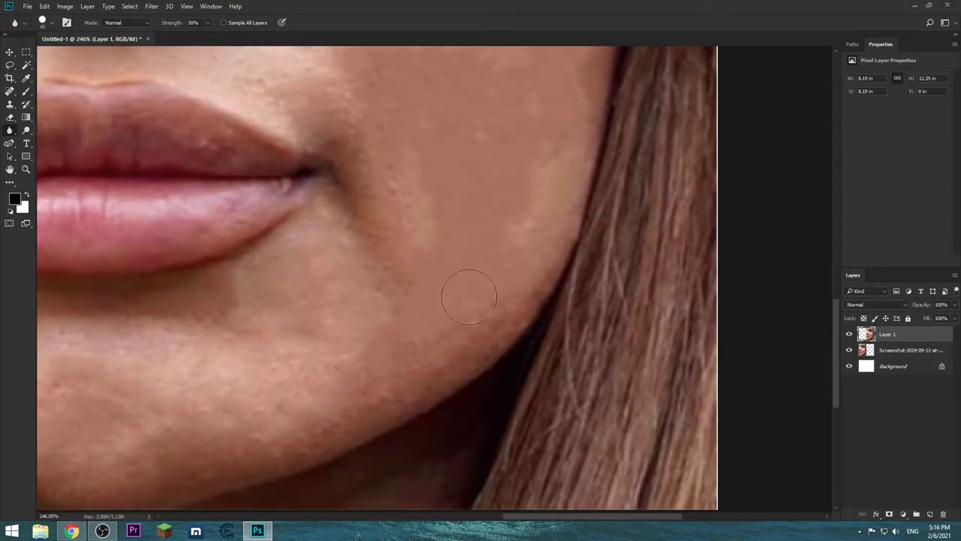
scroll(401, 262, up, 5)
scroll(339, 293, up, 5)
scroll(127, 346, up, 4)
scroll(304, 322, up, 2)
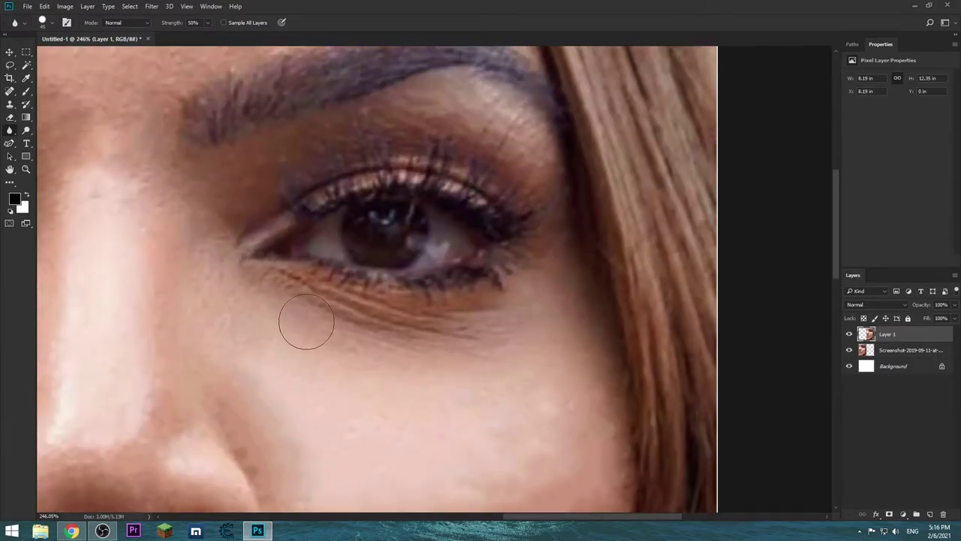
scroll(304, 348, up, 4)
scroll(311, 316, down, 1)
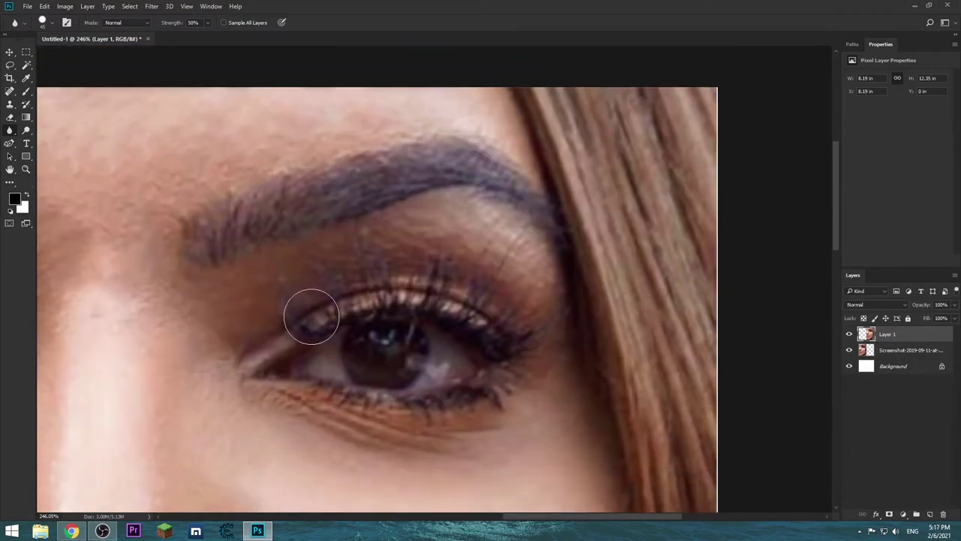
scroll(215, 182, left, 3)
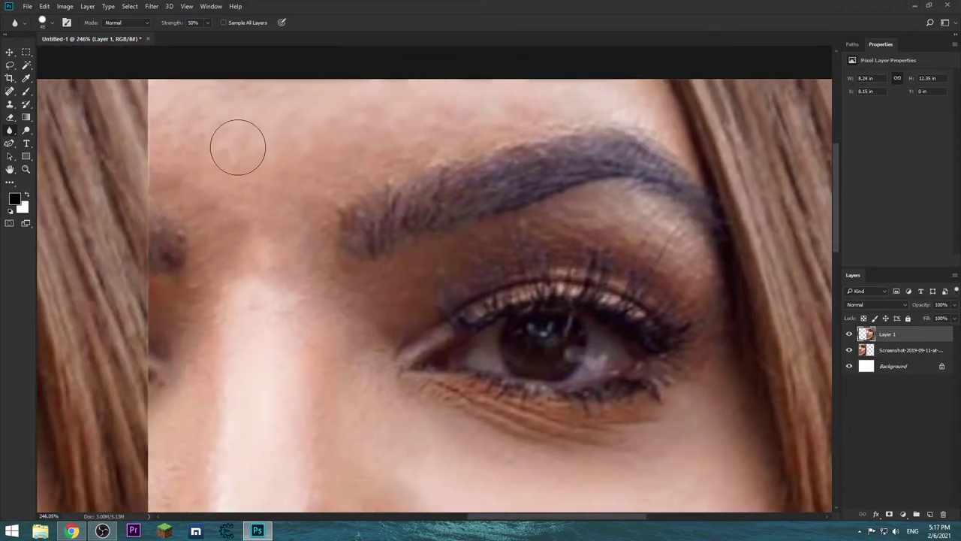
scroll(180, 360, down, 1)
scroll(175, 373, down, 1)
scroll(525, 210, down, 1)
scroll(736, 308, down, 4)
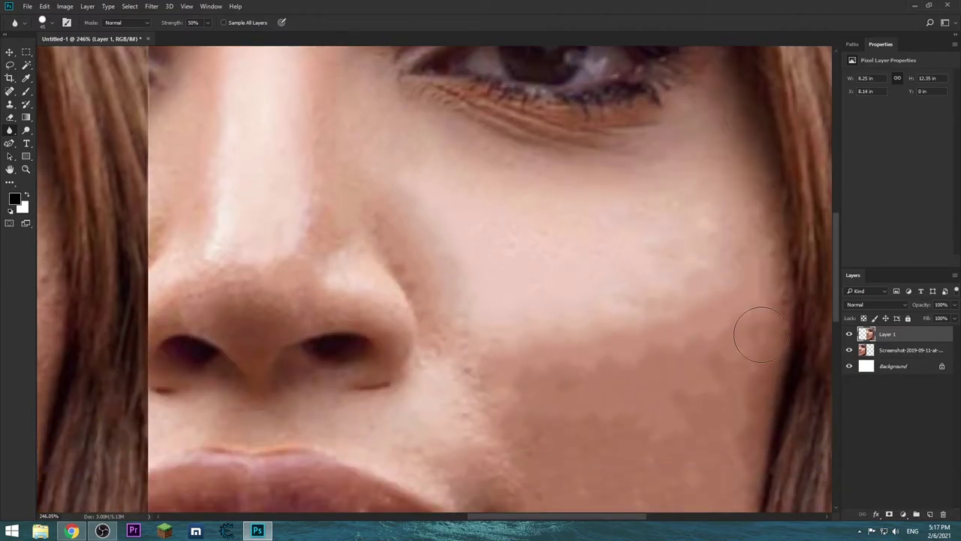
scroll(601, 360, down, 1)
scroll(301, 323, up, 2)
scroll(560, 369, down, 1)
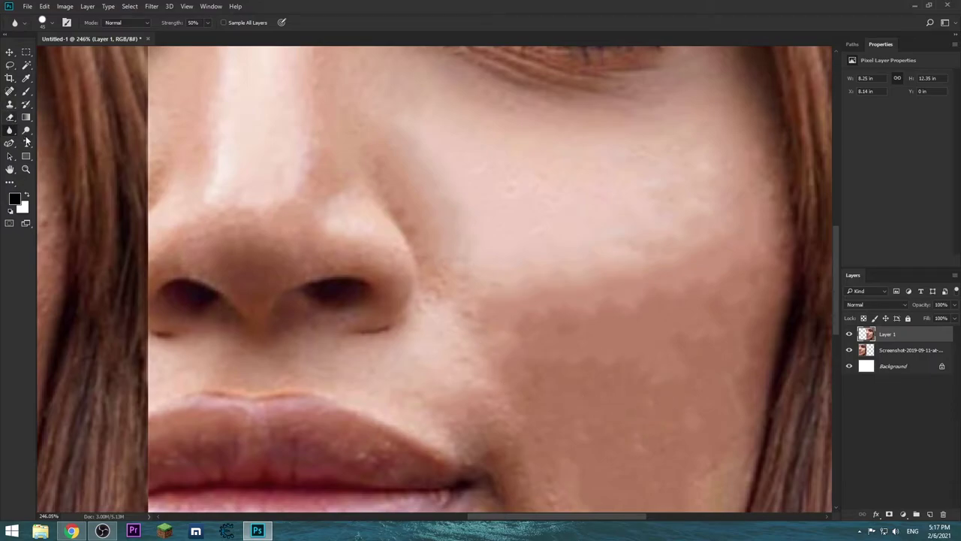
right_click(9, 129)
Try the Sharpen tool, then return to the Blur tool with Shift+R.
click(57, 139)
scroll(376, 450, down, 3)
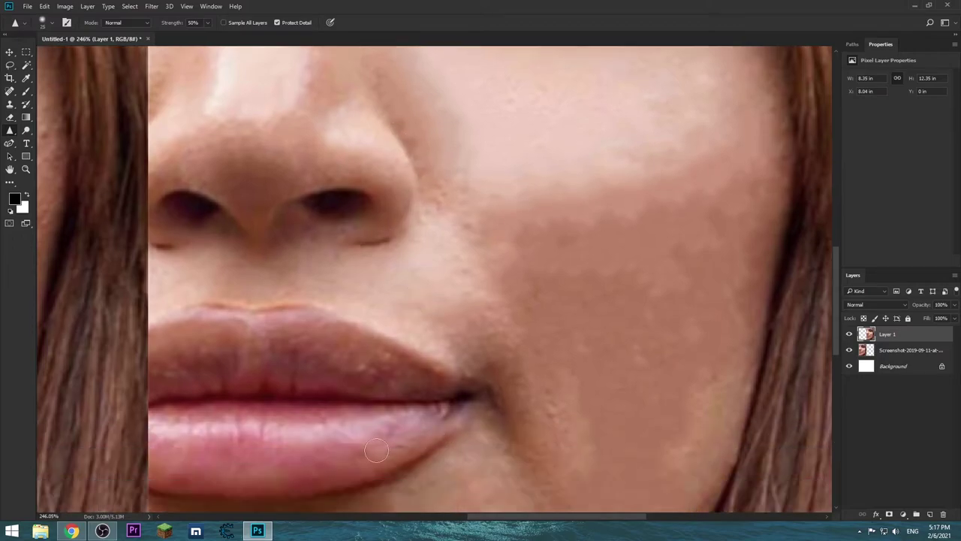
scroll(495, 416, up, 10)
scroll(605, 125, up, 5)
scroll(350, 197, left, 6)
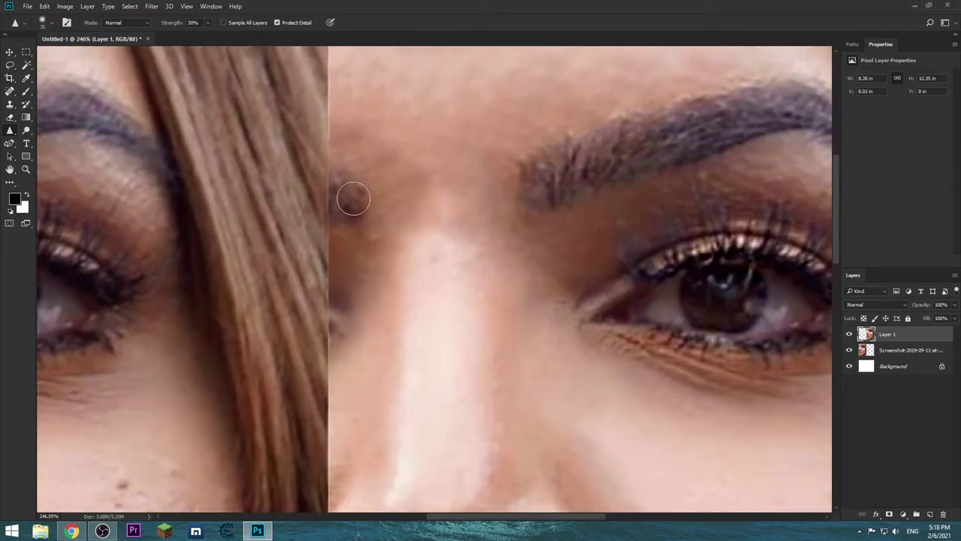
scroll(435, 301, down, 6)
scroll(435, 301, down, 5)
key(shift+r)
key(shift+r)
scroll(736, 172, up, 4)
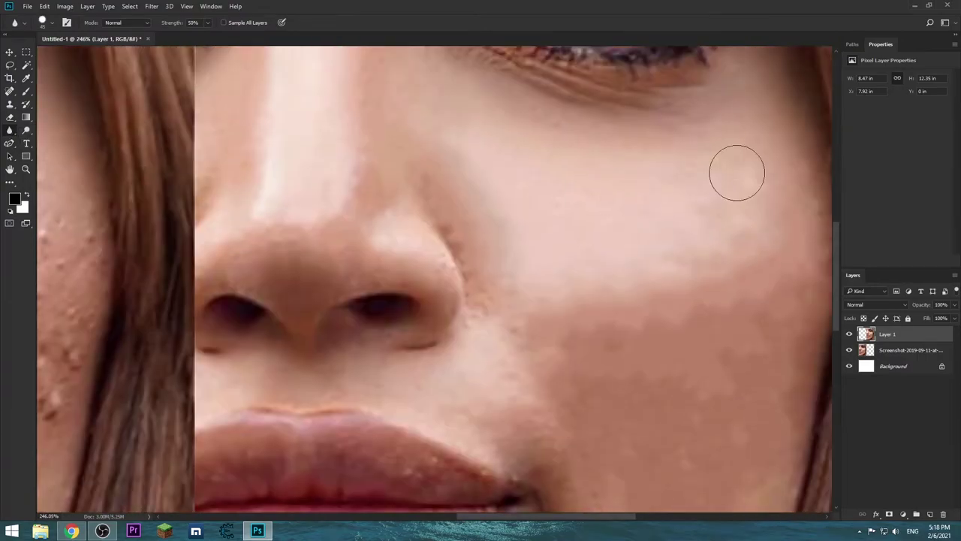
scroll(518, 325, up, 6)
scroll(378, 161, up, 3)
Zoom out to show both faces and blur down the retouched right cheek.
key(z)
alt+click(576, 217)
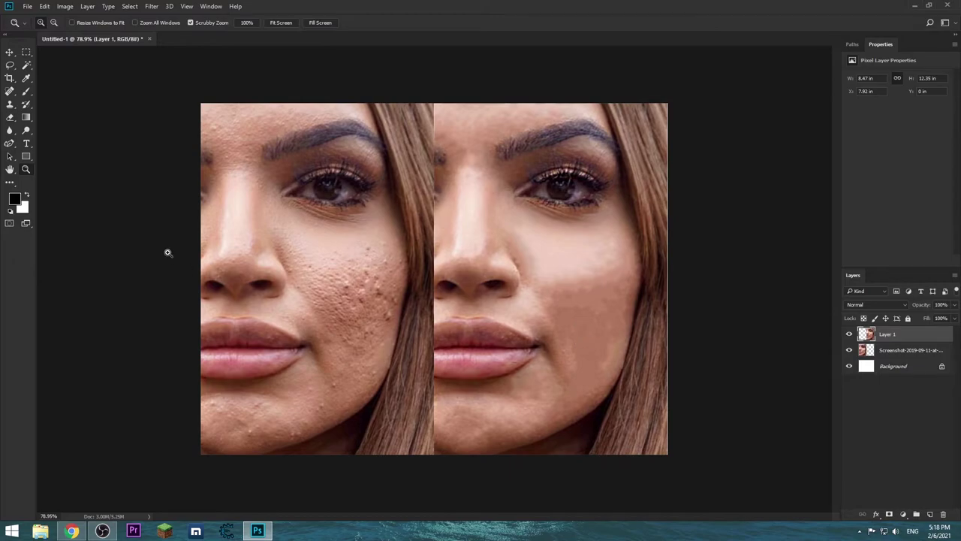
click(11, 131)
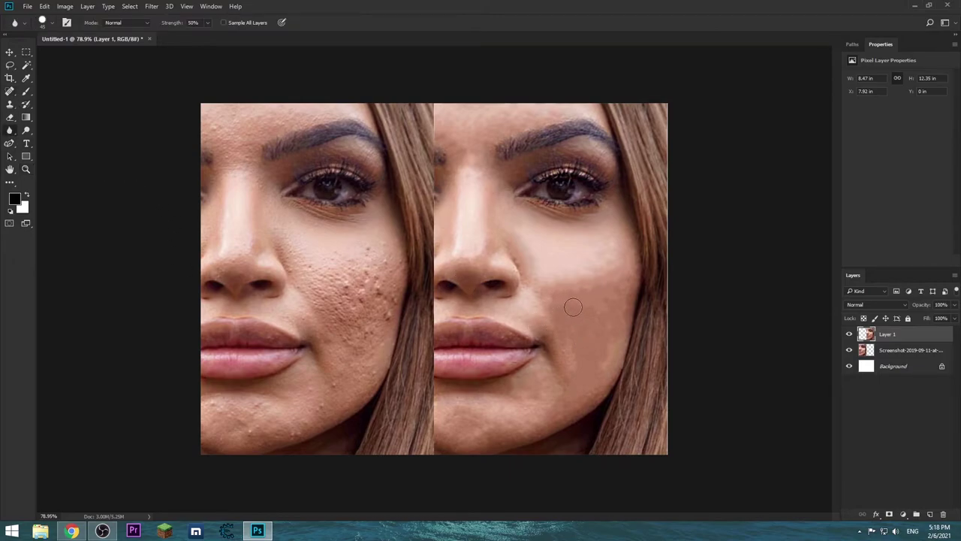
mouse_move(582, 286)
mouse_down()
mouse_move(577, 310)
mouse_move(604, 315)
mouse_up()
Paint Spot Healing strokes down the lower right cheek to remove the remaining blotches.
click(10, 91)
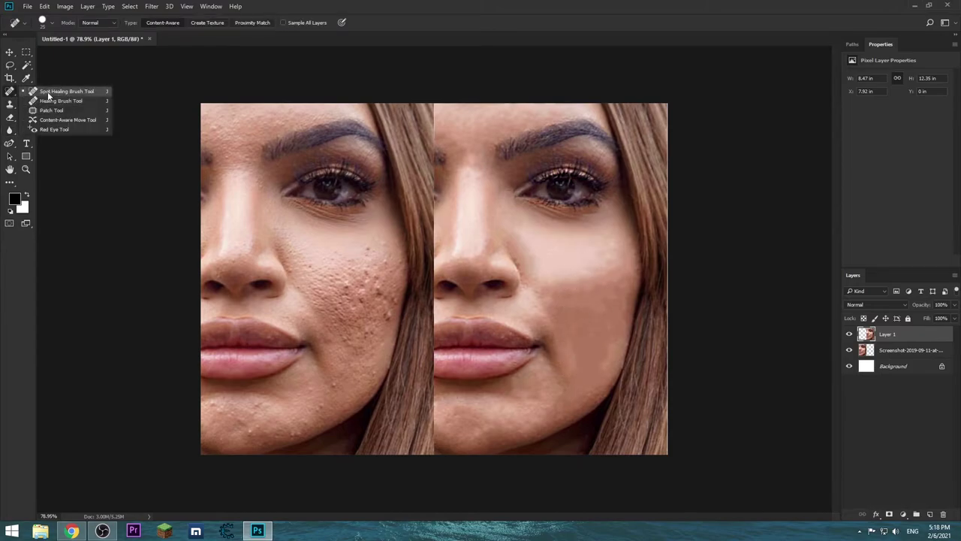
drag(605, 285, 590, 375)
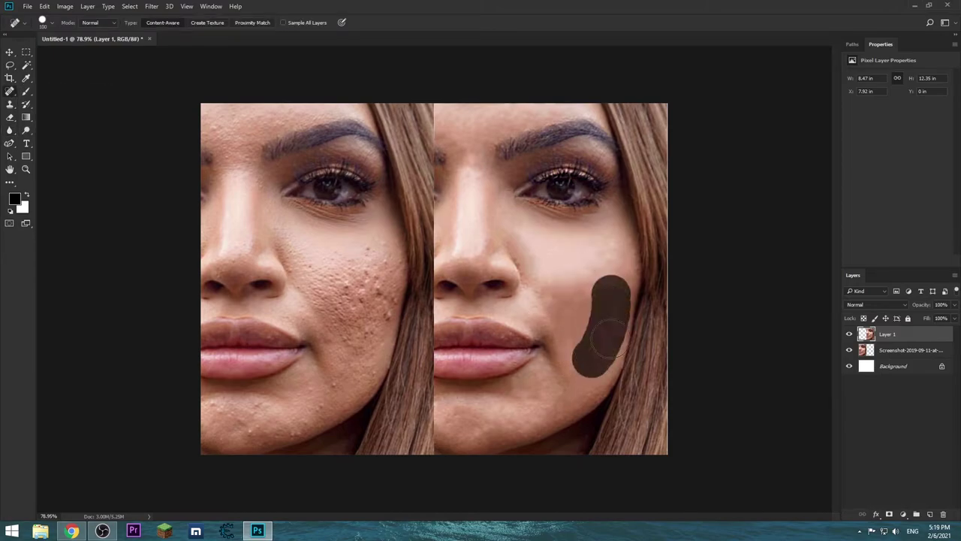
drag(594, 278, 571, 376)
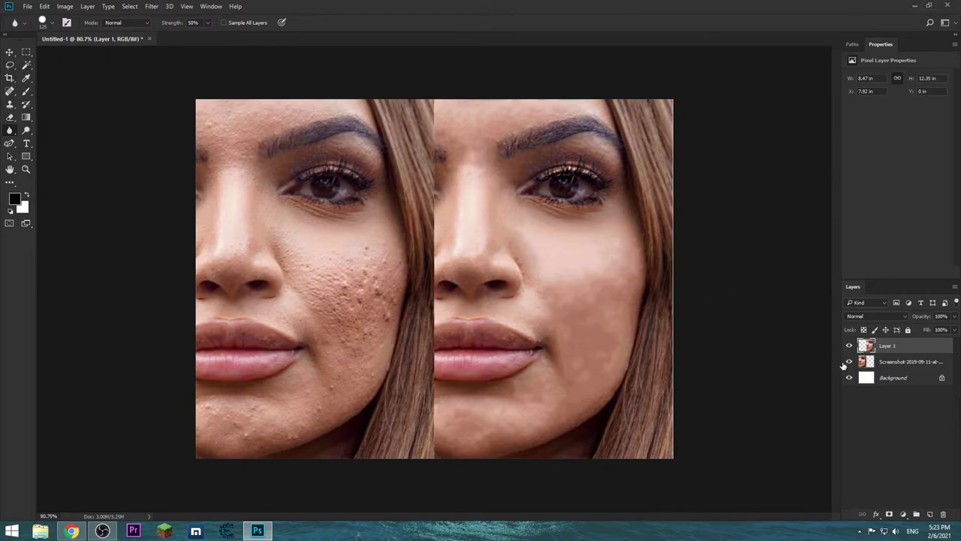
Hide the Screenshot layer, quick-select the face minus neck and hair, and paste it onto Layer 2.
click(849, 362)
click(26, 64)
click(75, 65)
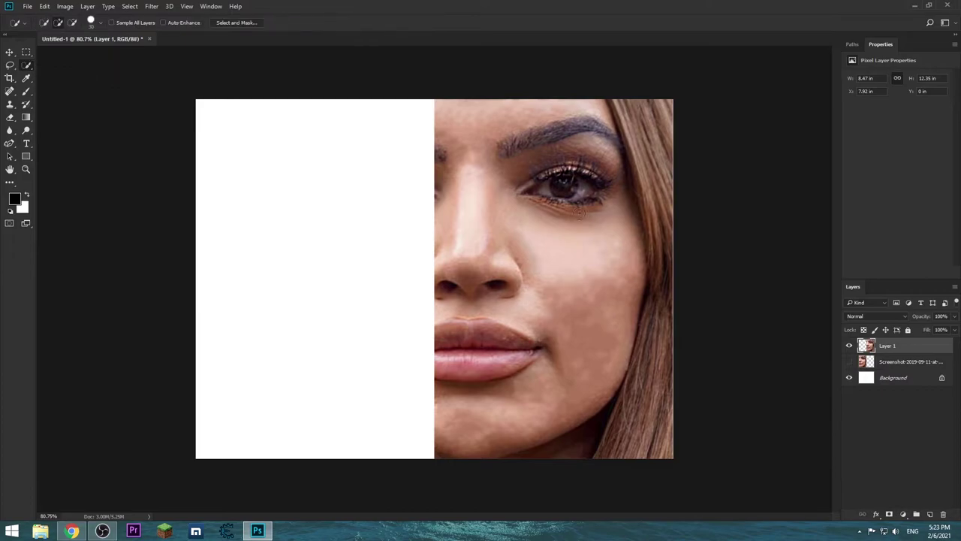
drag(487, 122, 651, 227)
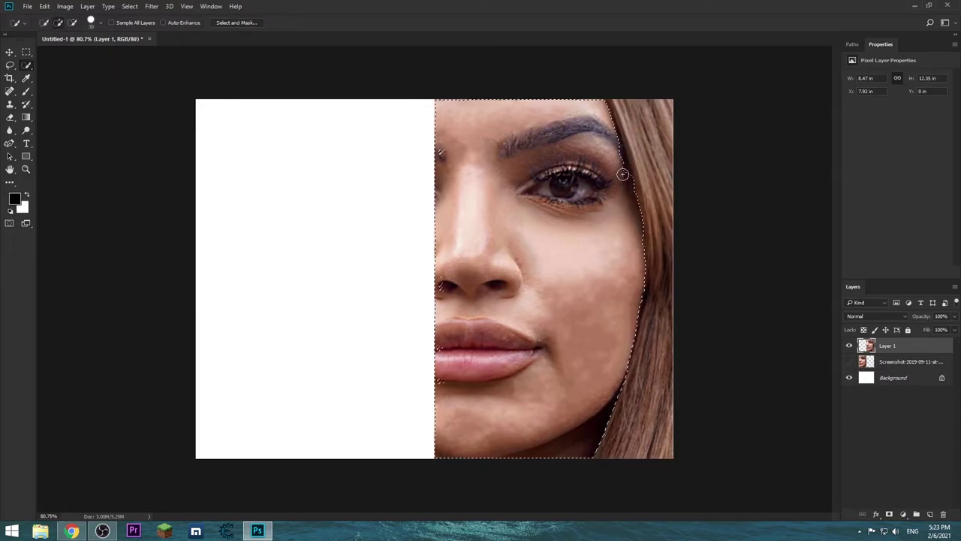
drag(530, 455, 452, 445)
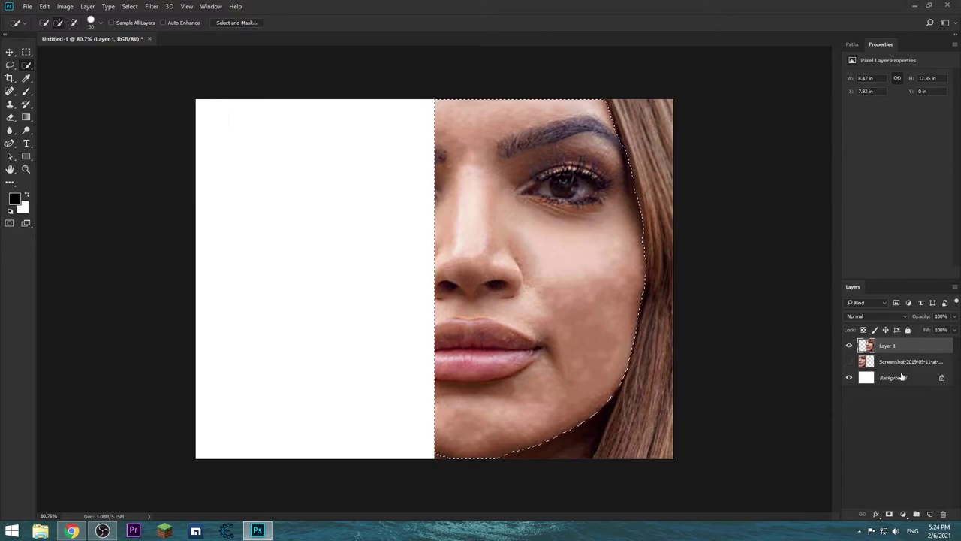
key(ctrl+c)
key(ctrl+v)
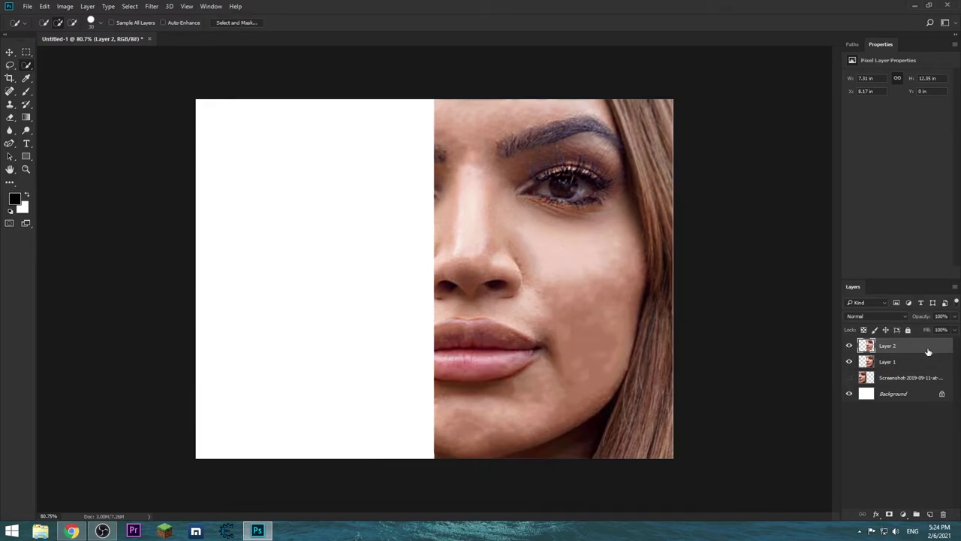
Apply a Surface Blur with radius 18 to Layer 2, then zoom in on the eye.
click(153, 7)
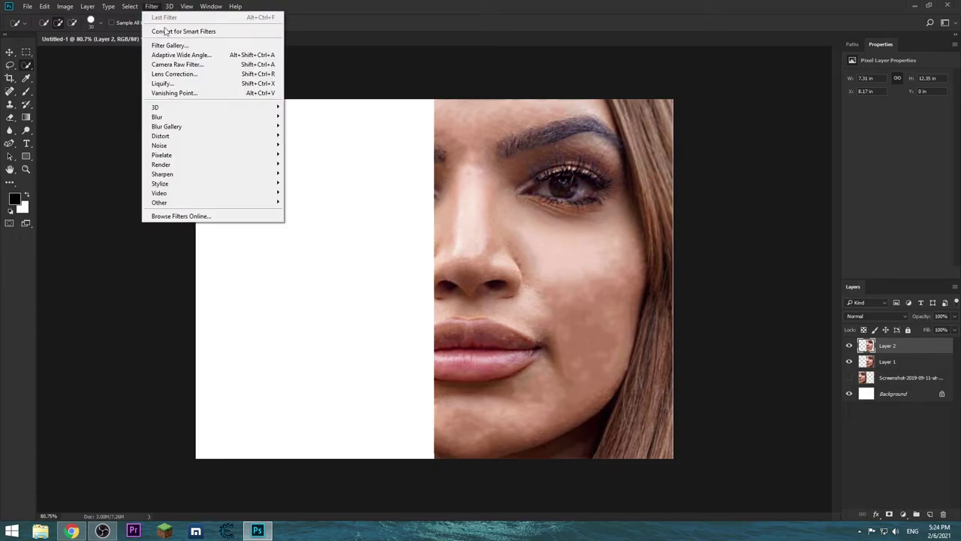
mouse_move(157, 118)
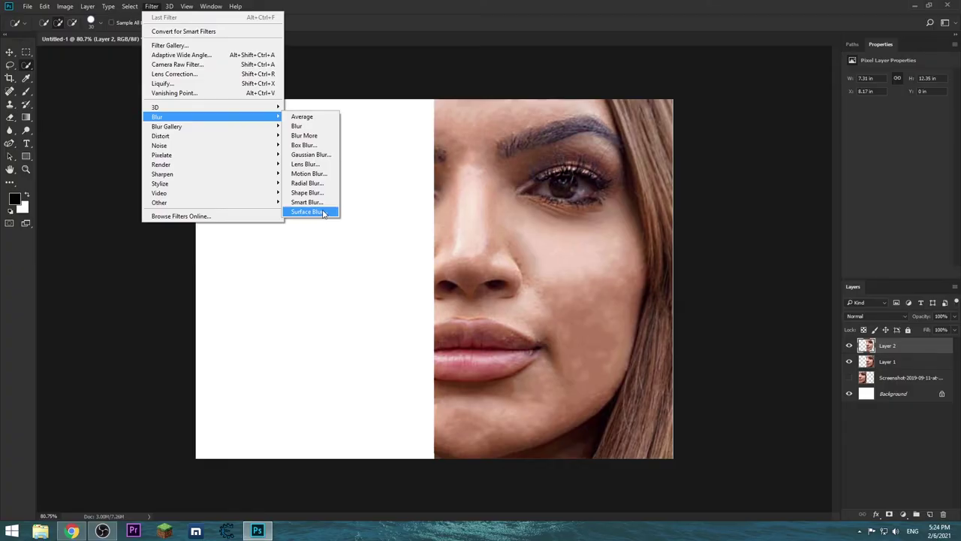
click(307, 237)
drag(372, 128, 324, 134)
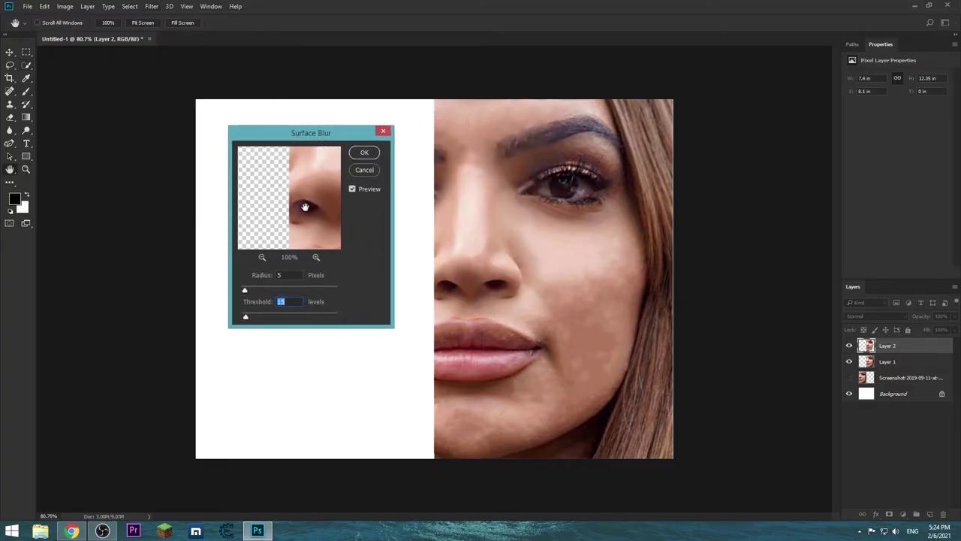
click(257, 291)
click(364, 152)
key(ctrl+plus)
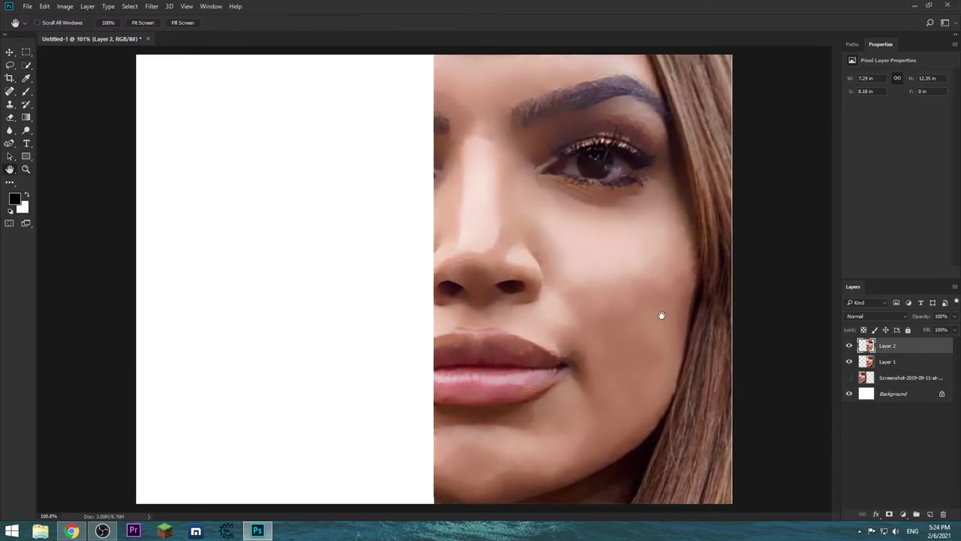
key(z)
click(546, 292)
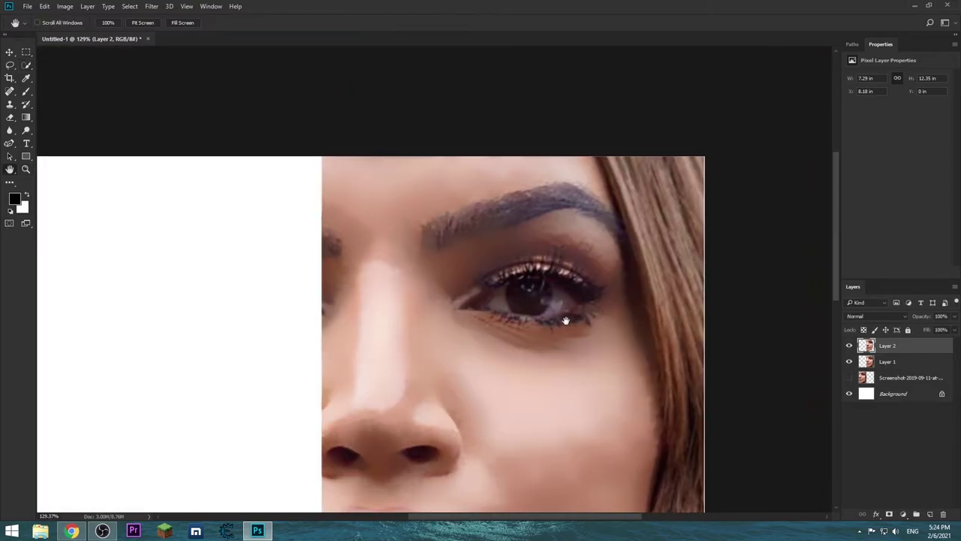
With an enlarged Eraser, remove the blur over the eye to restore sharp detail.
click(546, 292)
key(e)
click(568, 302)
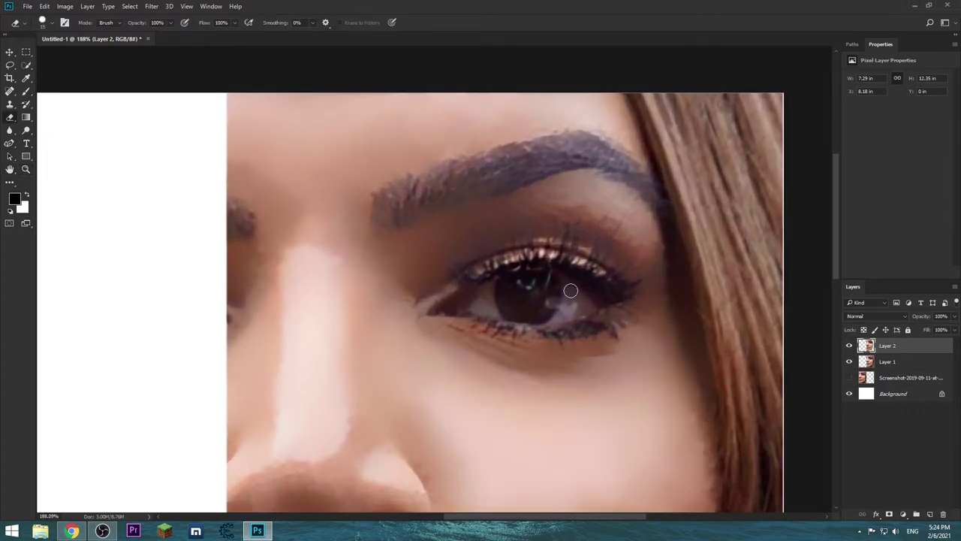
key(bracketright)
key(bracketright)
mouse_move(522, 298)
mouse_down()
mouse_move(539, 281)
mouse_move(489, 277)
mouse_move(455, 316)
mouse_move(471, 317)
mouse_move(465, 301)
mouse_move(540, 330)
mouse_move(498, 296)
mouse_up()
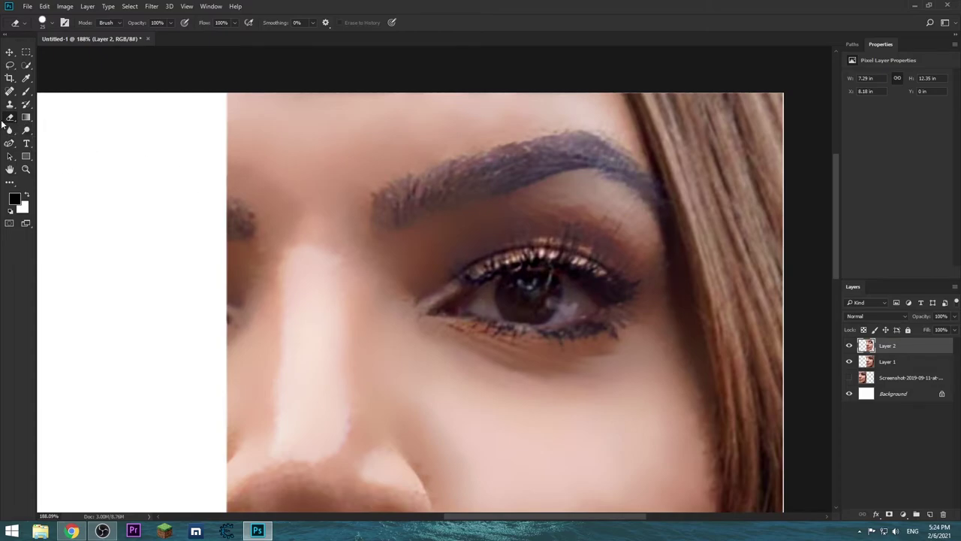
Lower the eraser hardness to about 18% and zoom back out over the face.
right_click(493, 259)
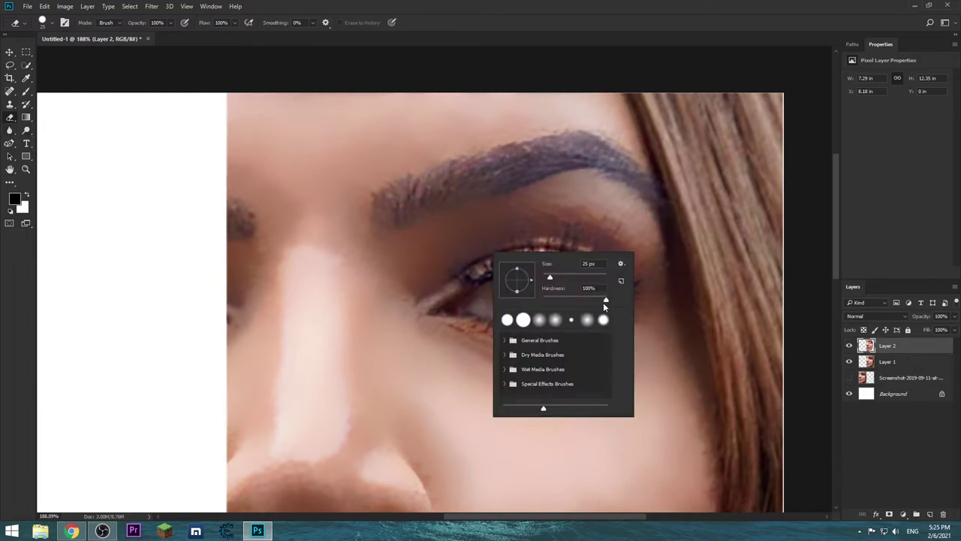
drag(604, 303, 557, 301)
key(Return)
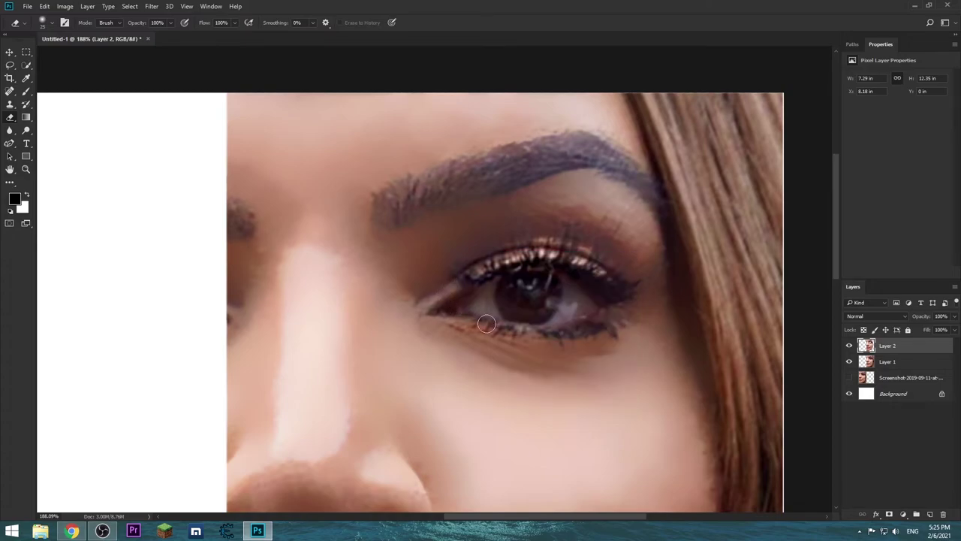
scroll(408, 414, down, 5)
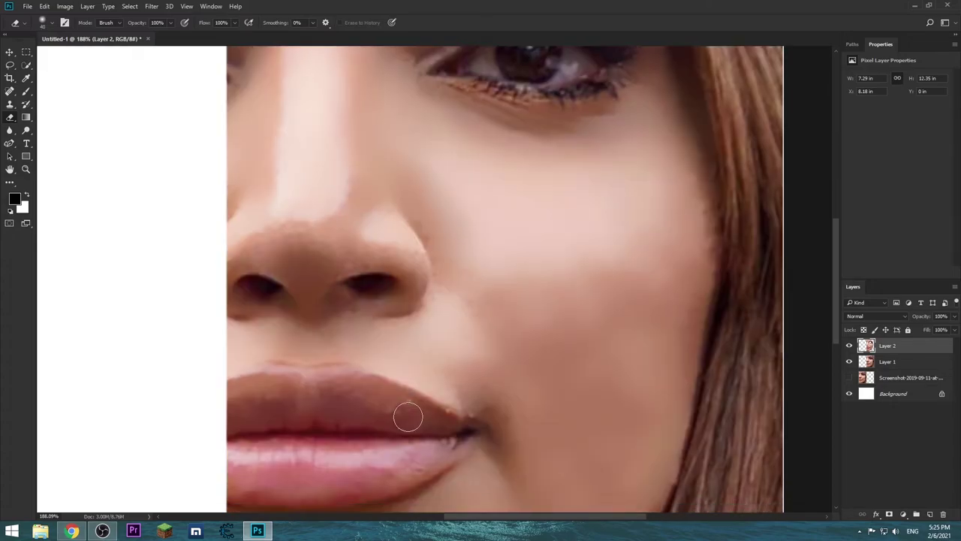
scroll(375, 347, down, 1)
scroll(375, 347, down, 5)
scroll(690, 337, down, 1)
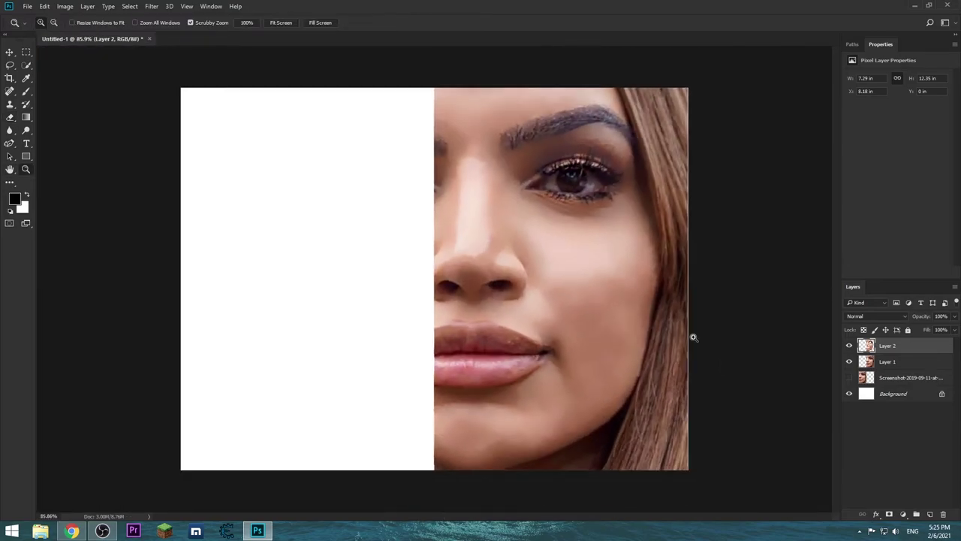
scroll(633, 124, up, 2)
Merge Layer 2 down into Layer 1, then toggle Layer 1's visibility to check the result.
scroll(633, 124, down, 2)
scroll(492, 283, down, 1)
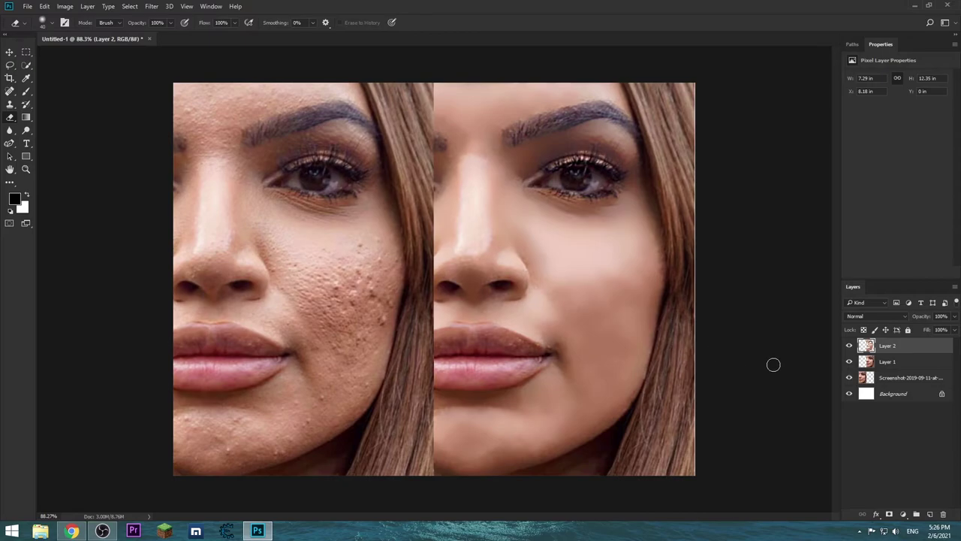
right_click(892, 350)
click(781, 364)
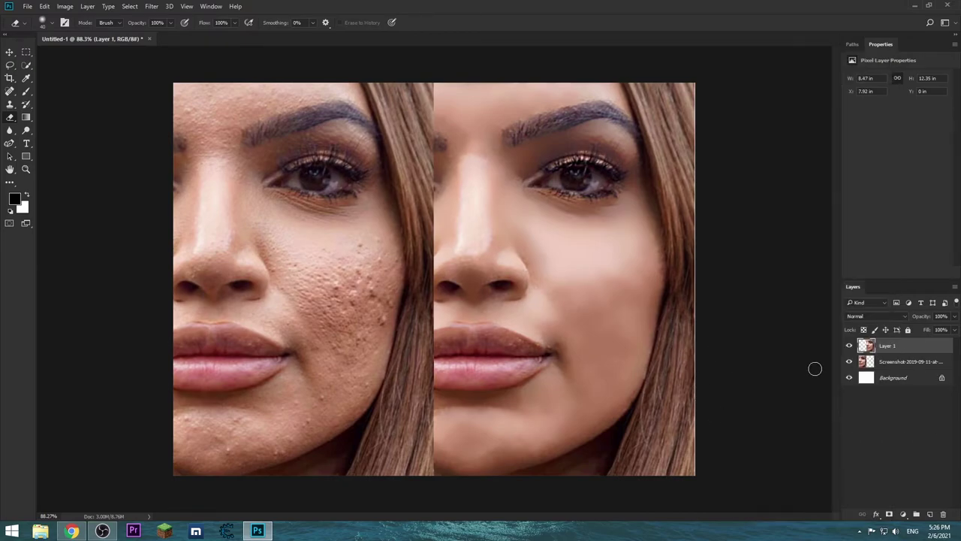
click(849, 347)
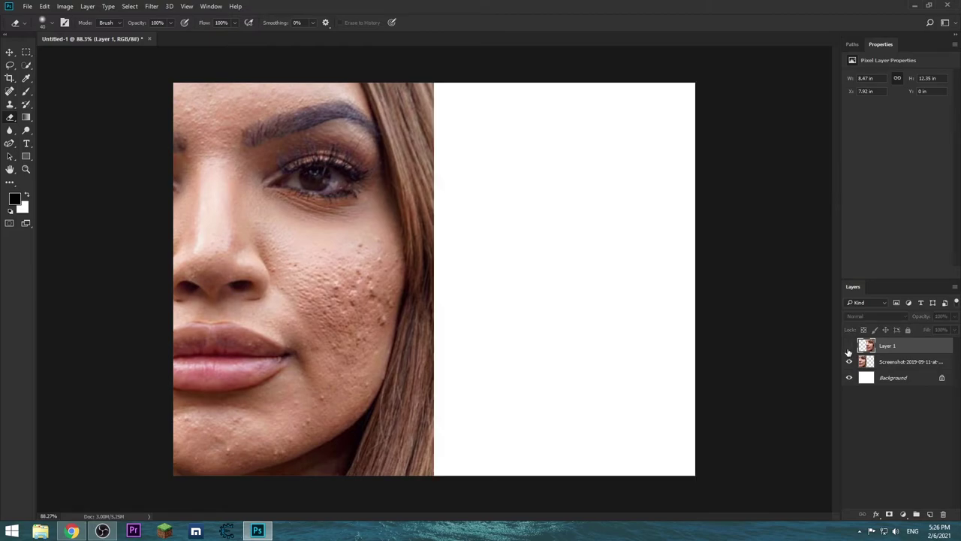
click(848, 347)
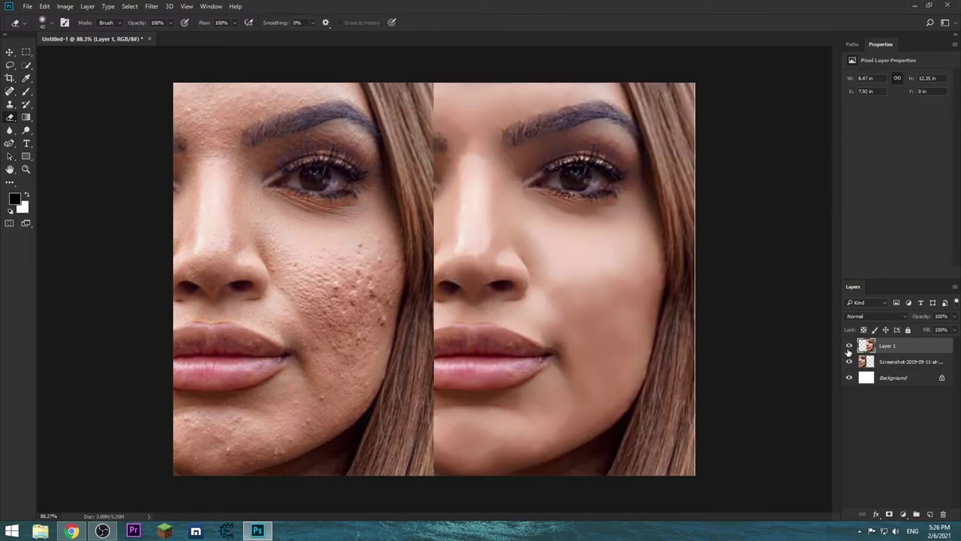
click(151, 6)
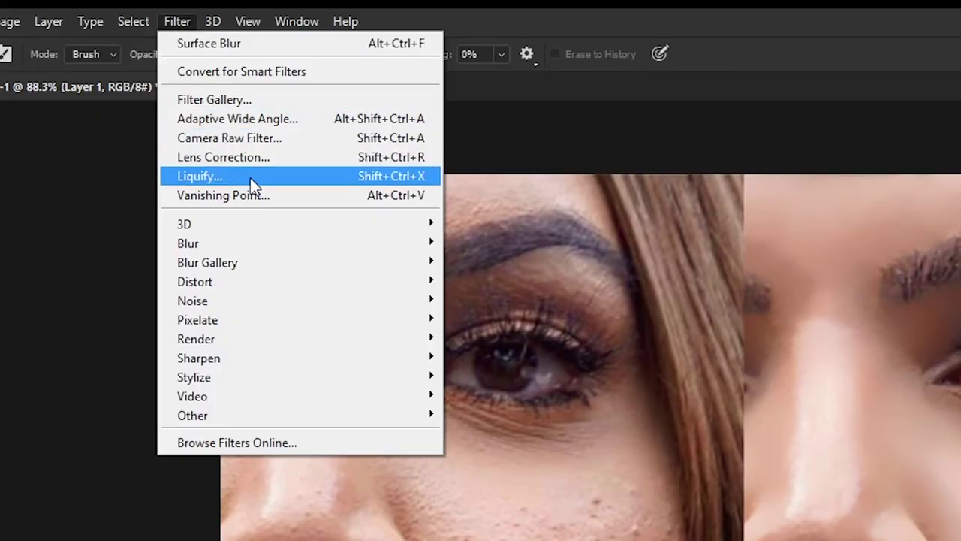
In Liquify, use a 250 Forward Warp brush to slim the jaw and chin, and reshape nose, lips and eye area.
click(251, 178)
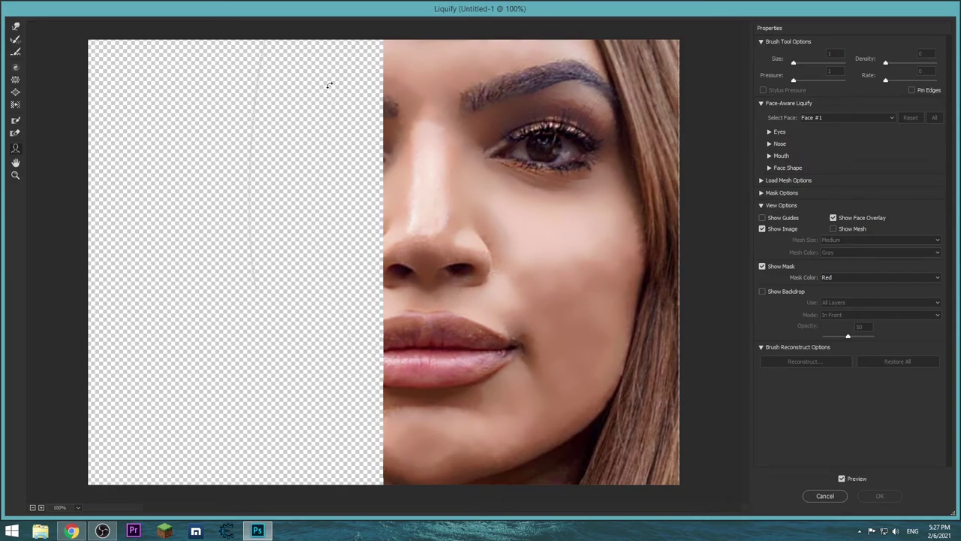
click(15, 27)
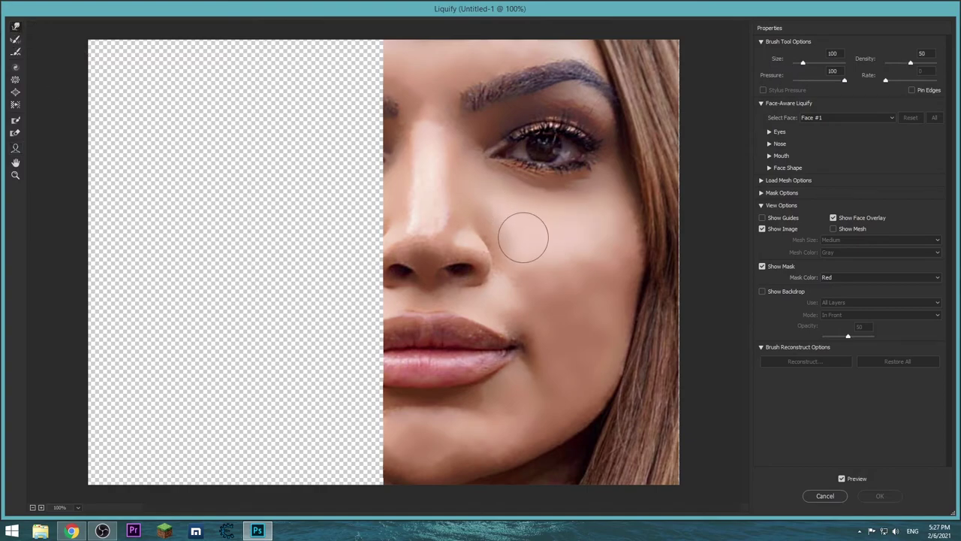
drag(519, 448, 515, 446)
key(bracketright)
key(bracketright)
key(bracketright)
key(bracketright)
key(bracketright)
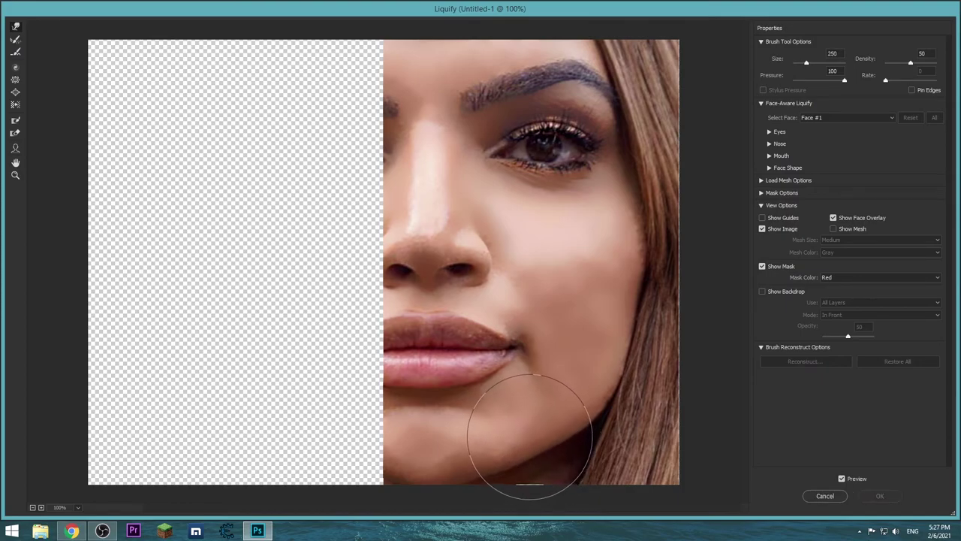
drag(528, 433, 524, 434)
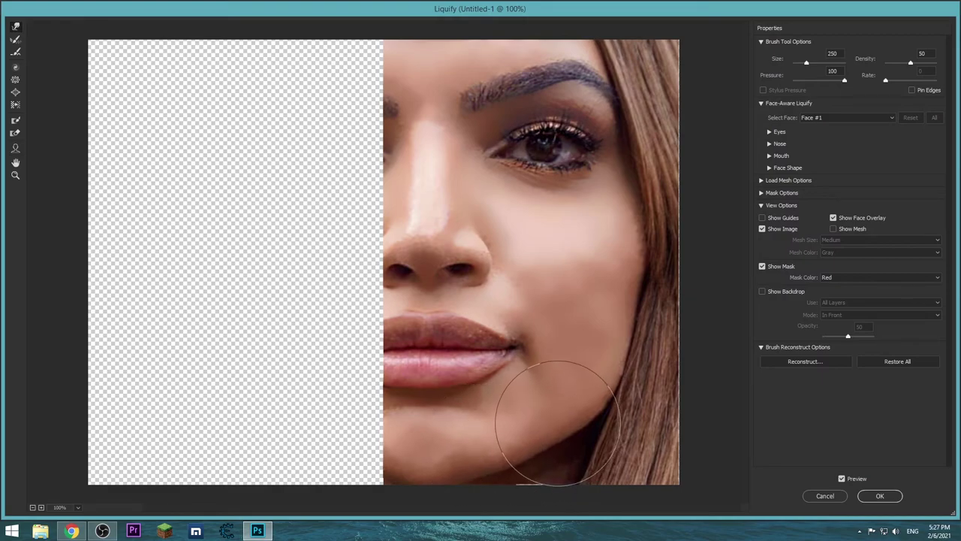
mouse_move(454, 248)
mouse_down()
mouse_move(431, 238)
mouse_move(440, 235)
mouse_up()
drag(473, 372, 461, 396)
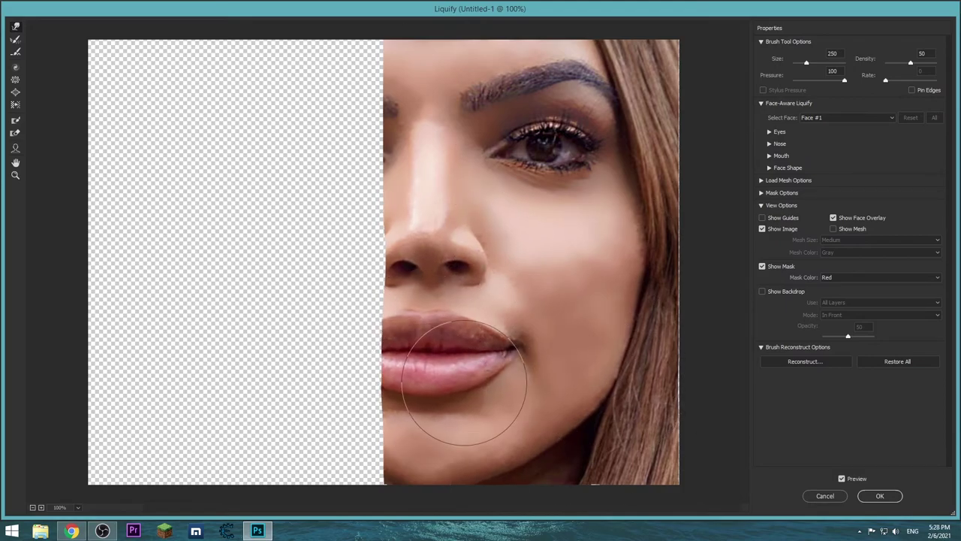
drag(548, 174, 547, 167)
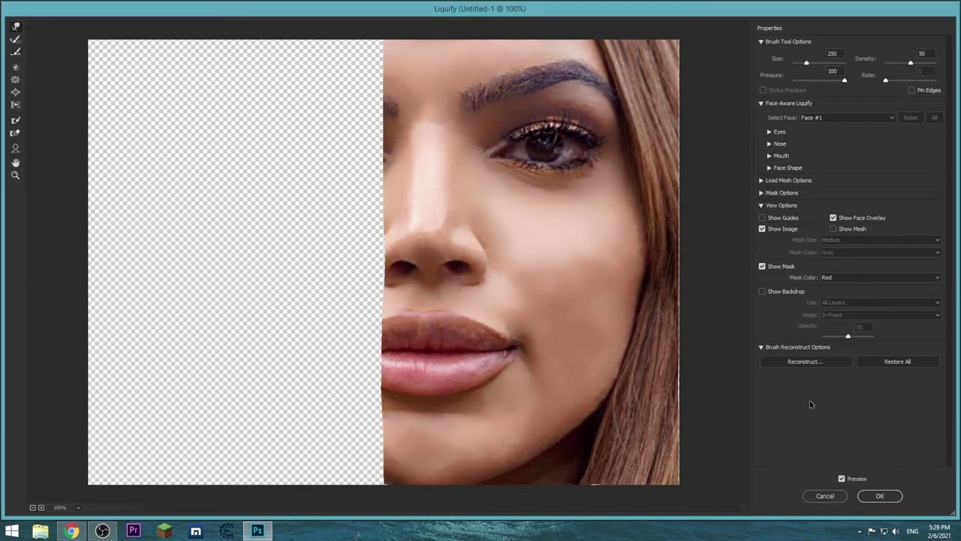
click(882, 496)
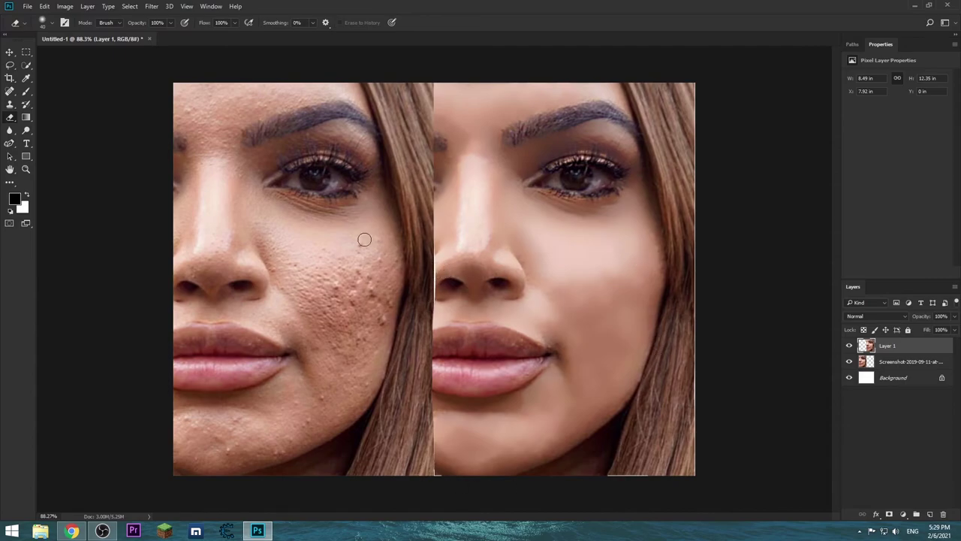
Marquee-select the retouched right half, delete the old Layer 1 and add a new layer.
key(m)
drag(691, 84, 440, 457)
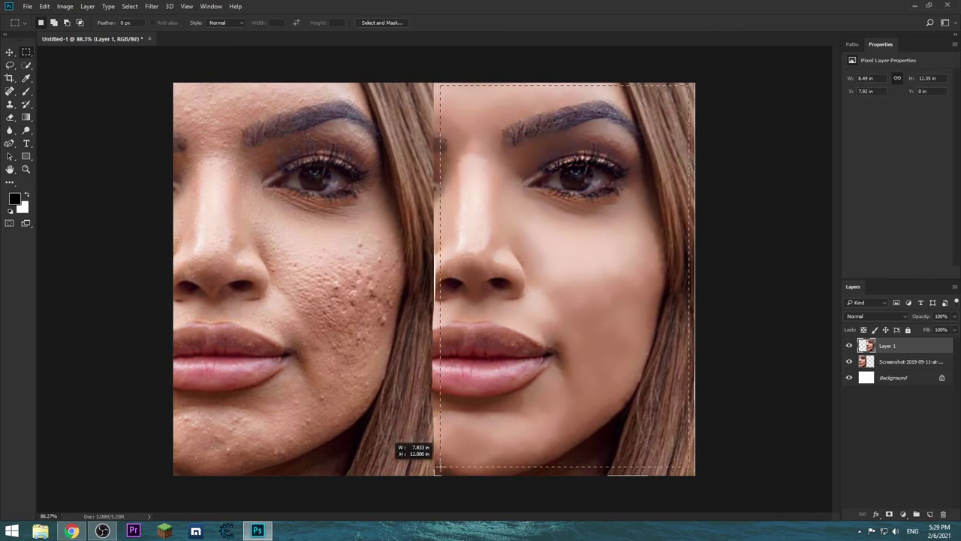
drag(440, 458, 441, 474)
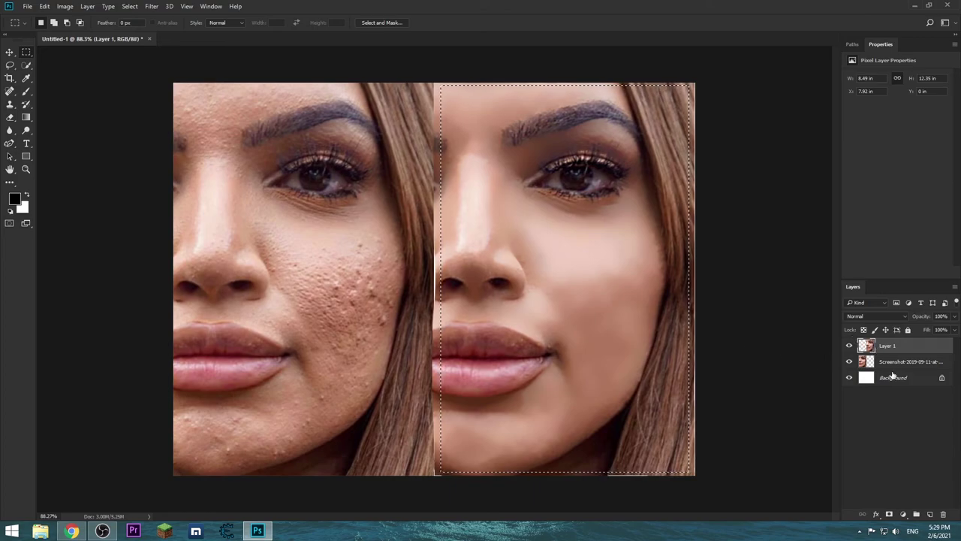
click(945, 515)
click(928, 515)
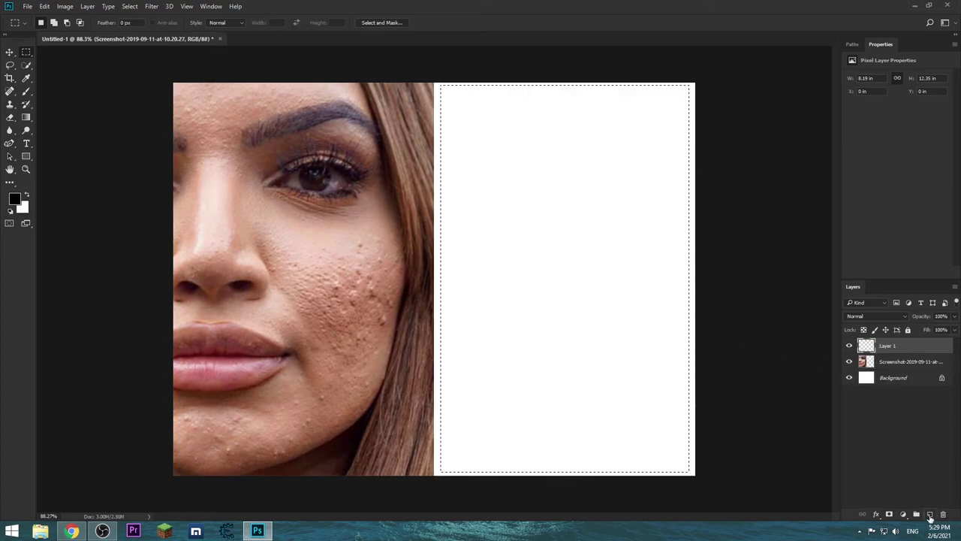
Free-transform the retouched layer slightly larger to fill the canvas's right side.
key(ctrl+t)
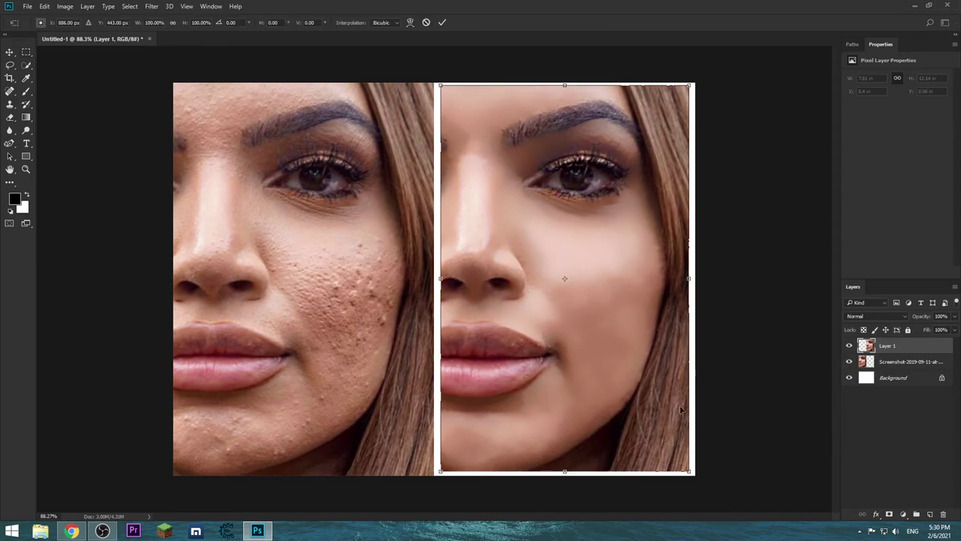
drag(689, 472, 697, 482)
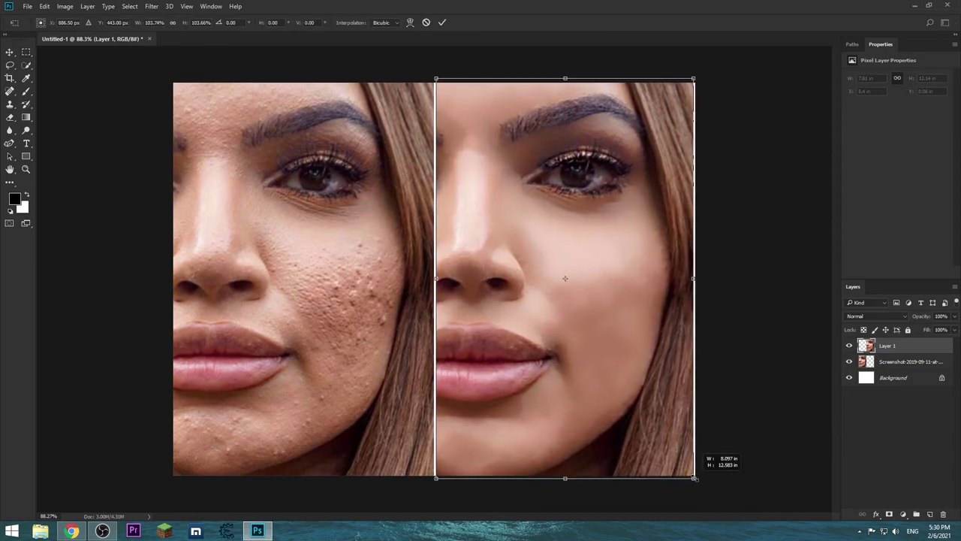
key(Return)
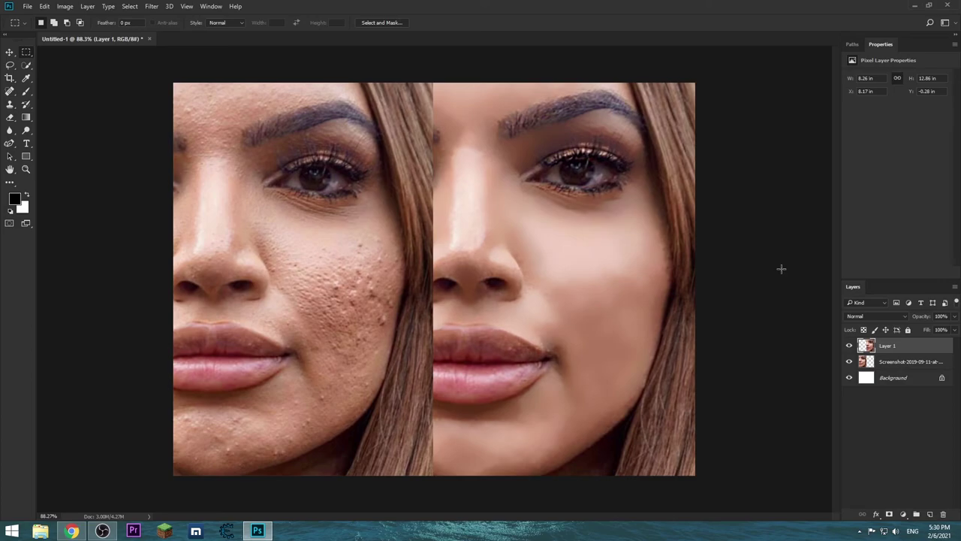
Try moving and scaling the retouched half leftward, then cancel the transform.
key(ctrl+t)
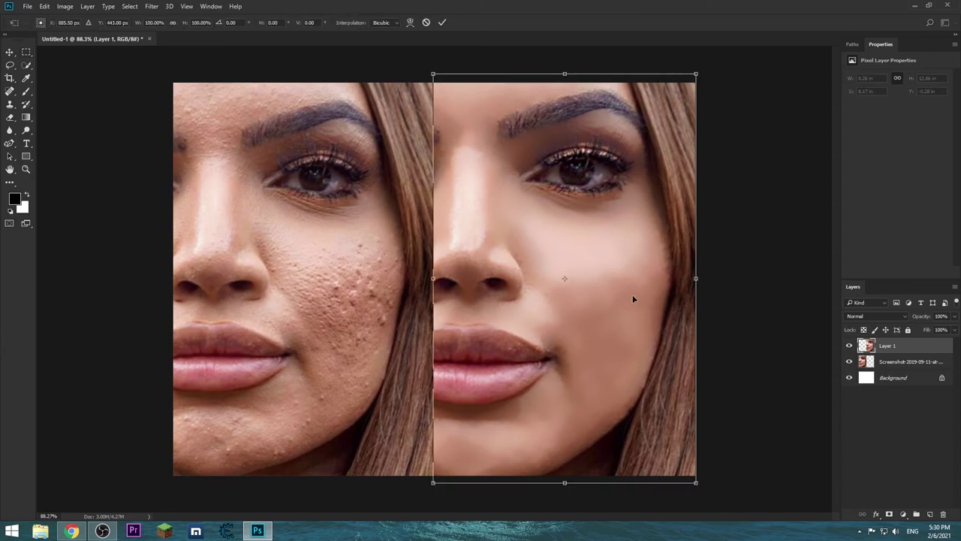
drag(637, 296, 378, 291)
drag(435, 67, 425, 80)
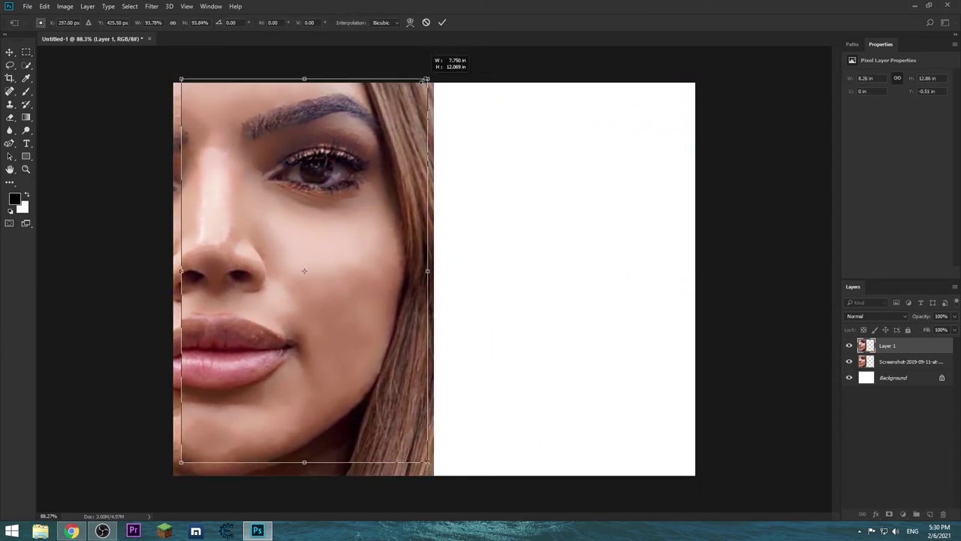
drag(360, 172, 361, 179)
key(Escape)
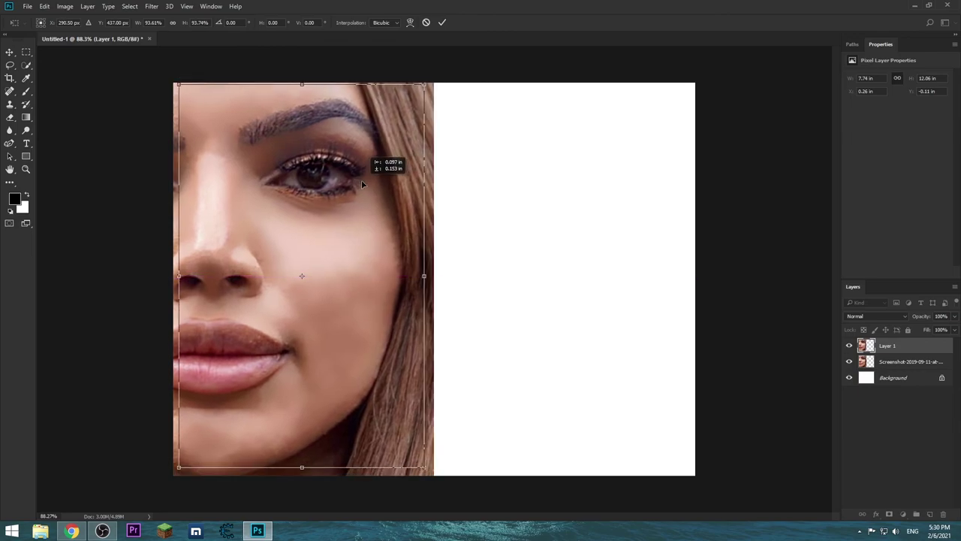
Toggle Layer 1 on and off repeatedly to compare the original and smoothed skin.
click(849, 346)
click(849, 346)
click(849, 346)
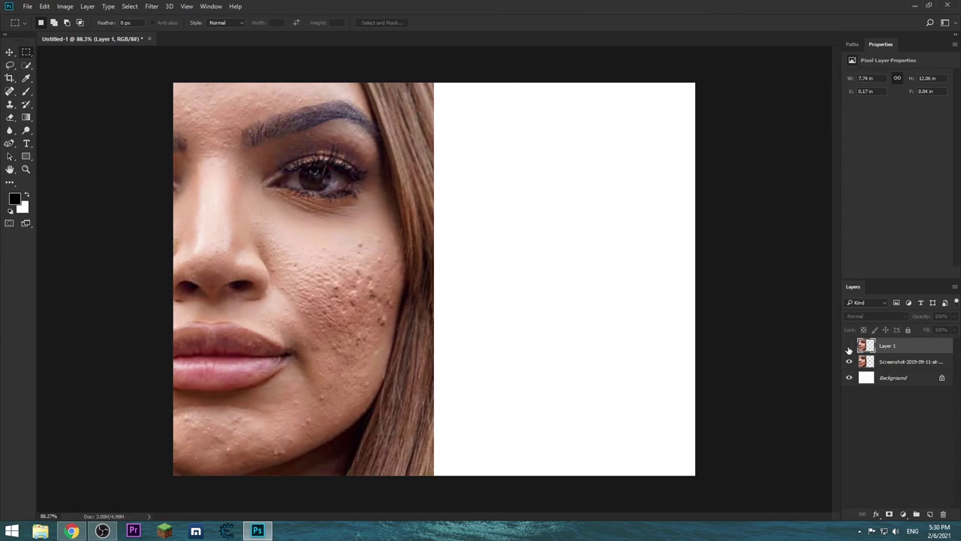
click(849, 346)
click(849, 346)
click(849, 346)
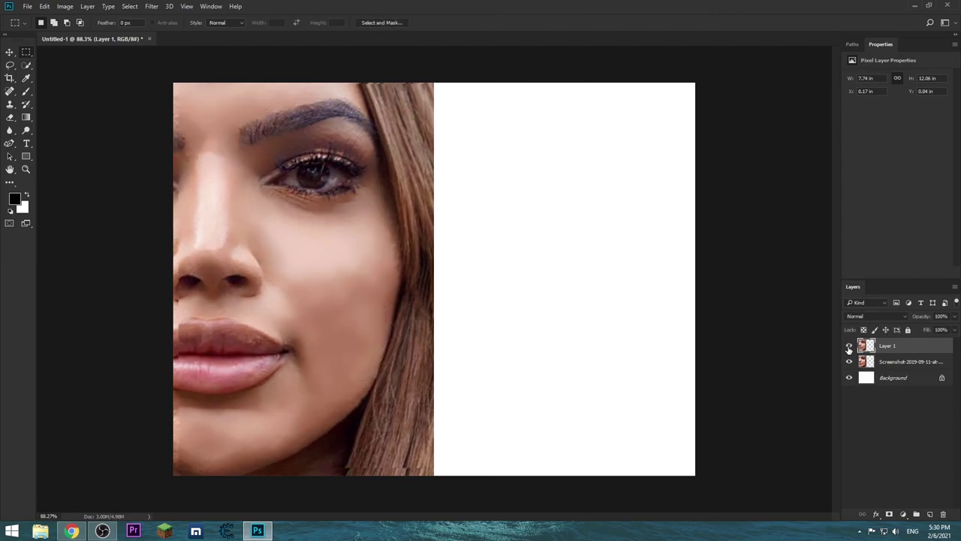
click(850, 346)
click(849, 346)
Move the retouched half back right and enlarge it to about 108% to align edges.
key(ctrl+t)
drag(374, 321, 640, 324)
drag(686, 465, 698, 485)
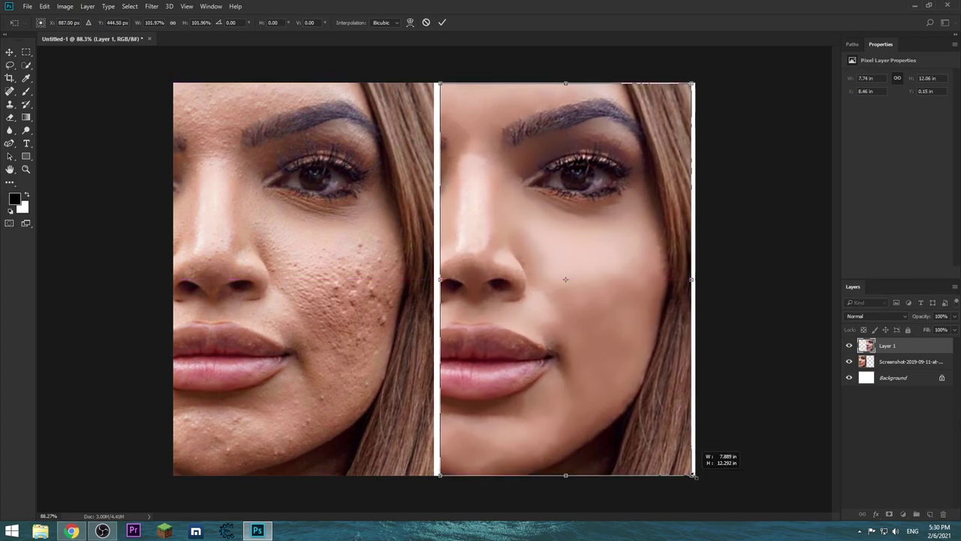
key(Return)
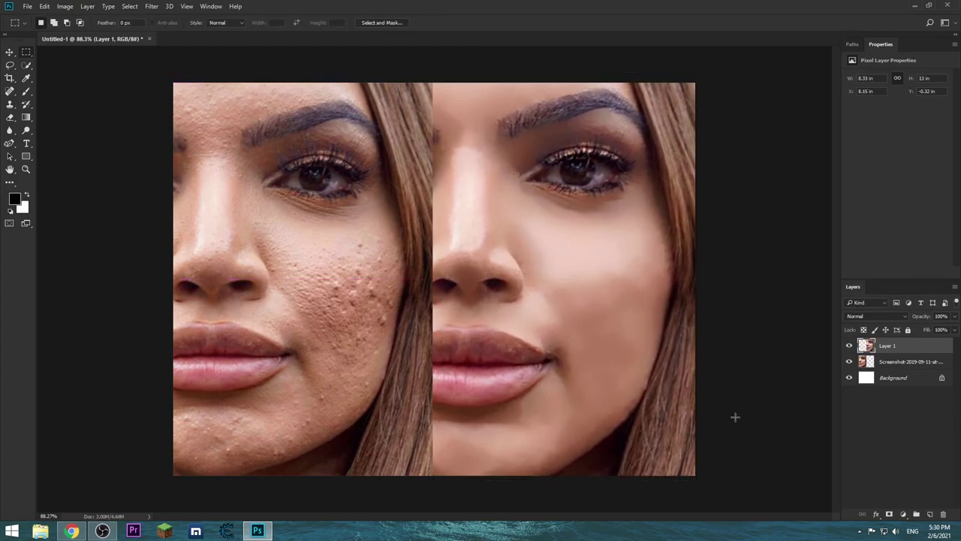